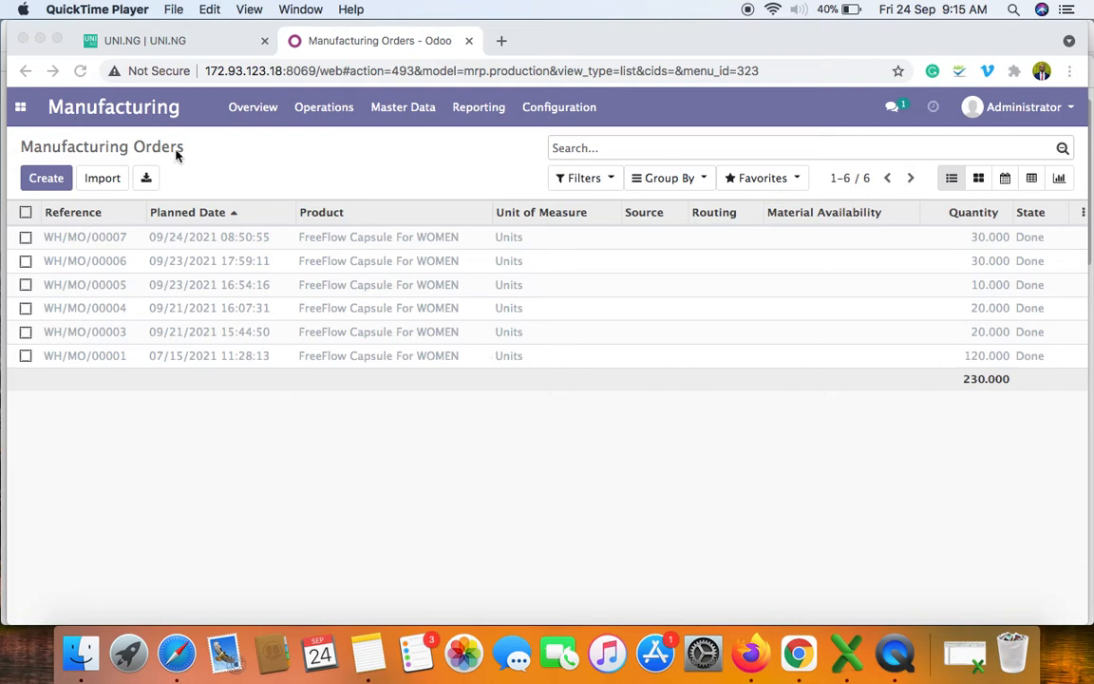
{"action": "left_click", "coordinate": [202, 138]}
{"action": "left_click", "coordinate": [21, 110]}
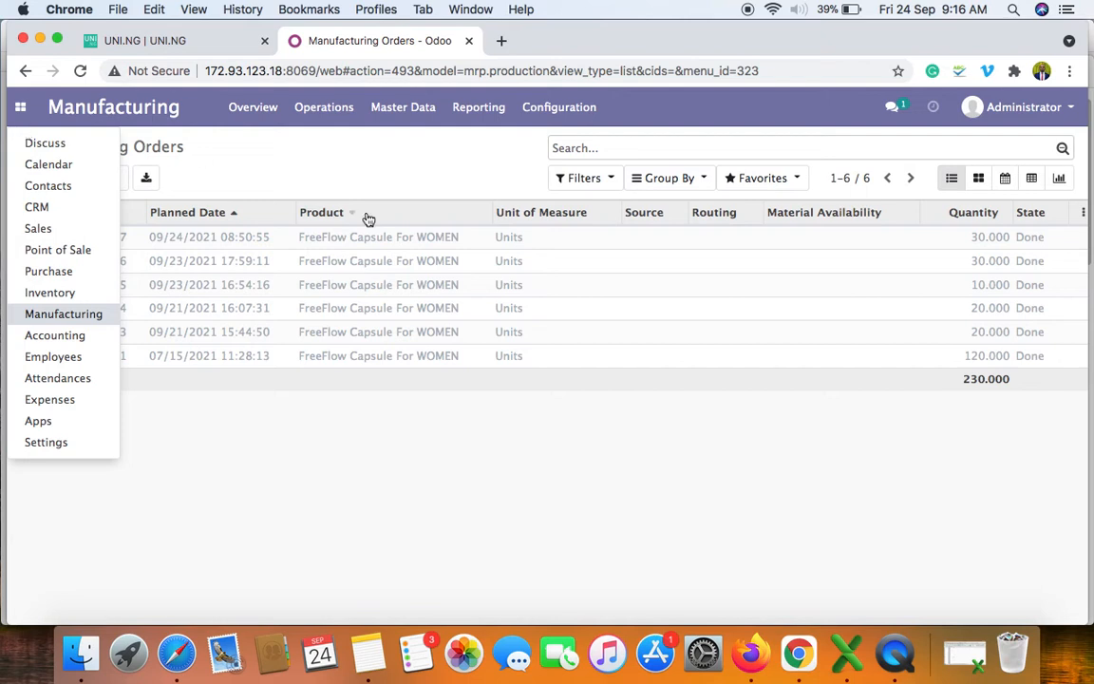
{"action": "left_click", "coordinate": [296, 166]}
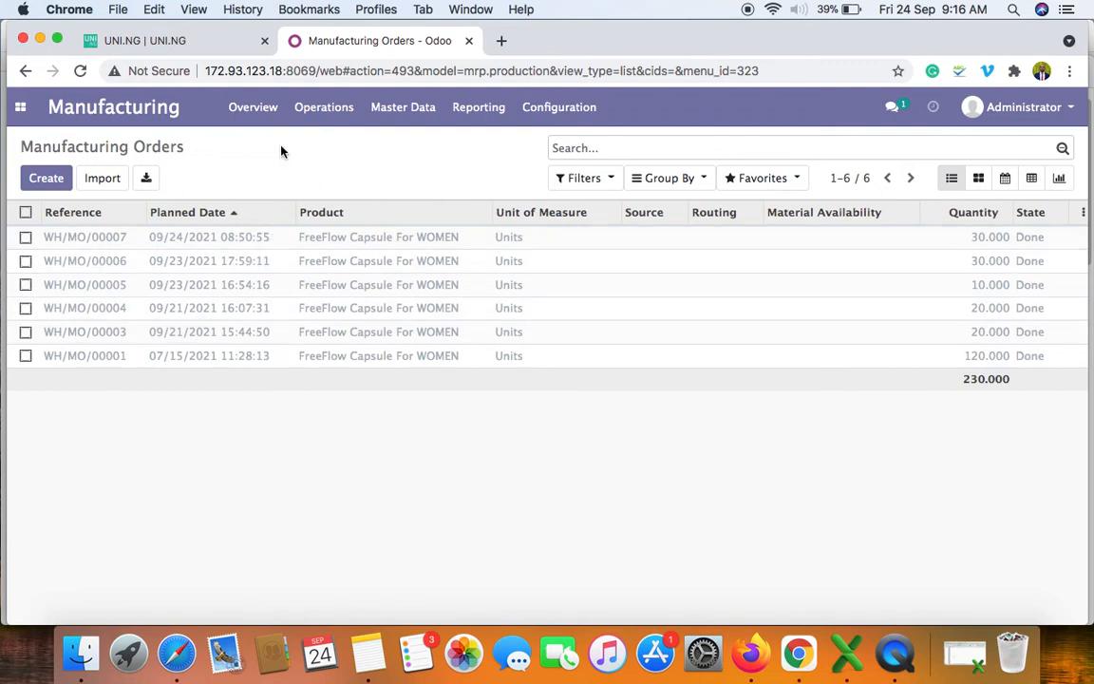
Open the most recent manufacturing order for FreeFlow Capsule For WOMEN and duplicate it.
{"action": "left_click", "coordinate": [375, 244]}
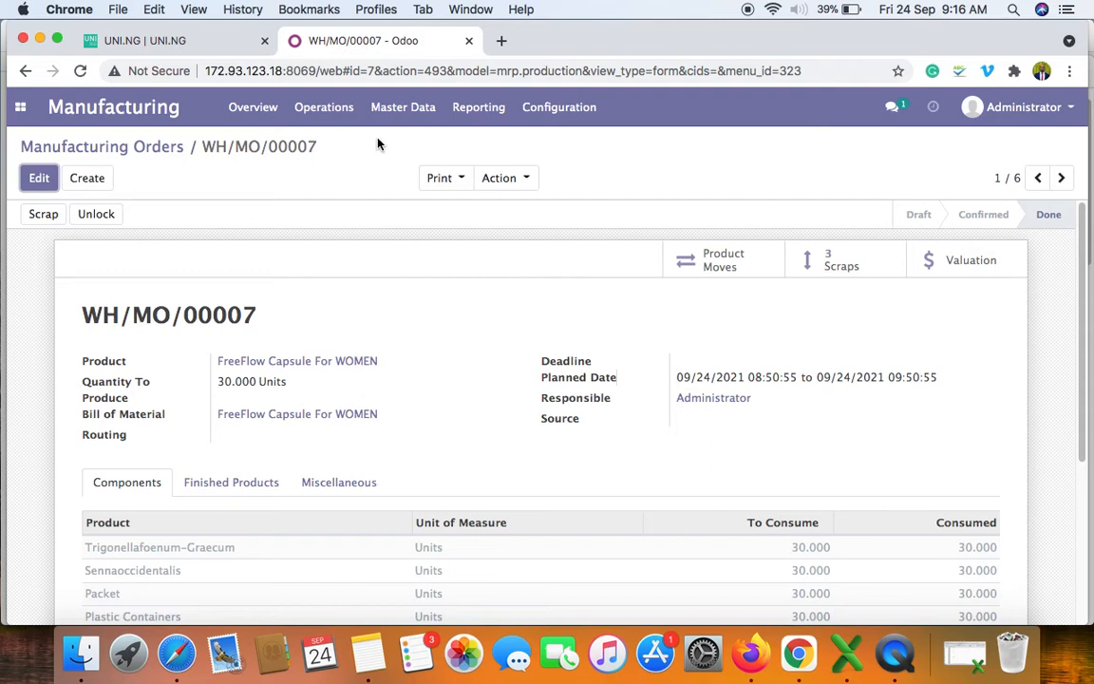
{"action": "left_click", "coordinate": [455, 179]}
{"action": "left_click", "coordinate": [520, 178]}
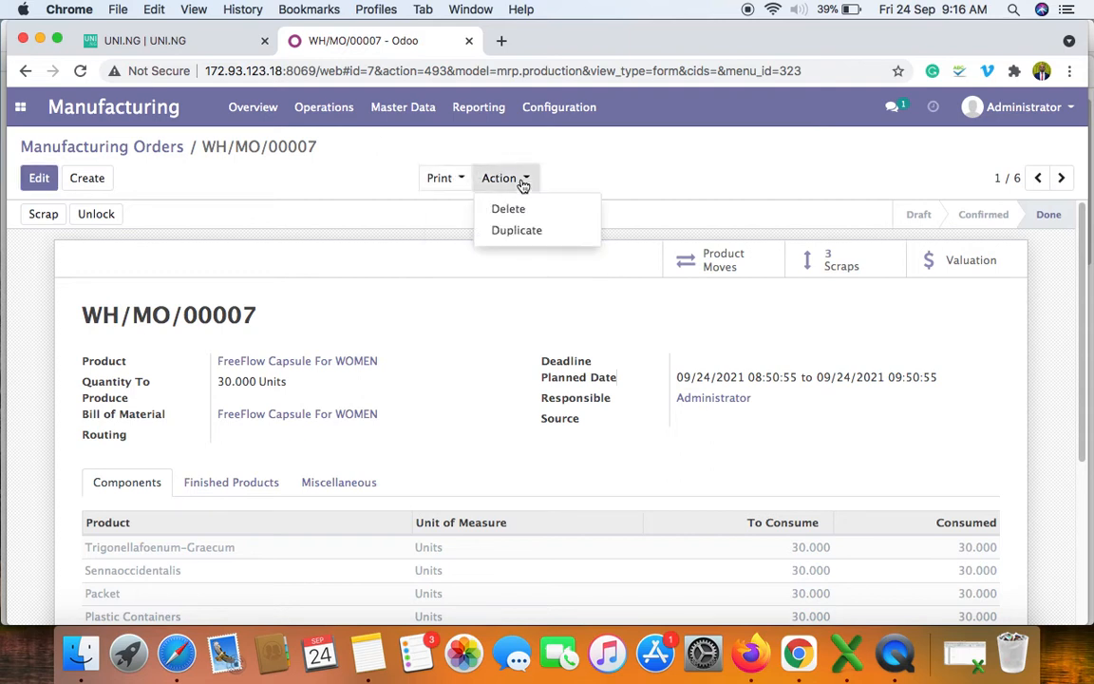
{"action": "left_click", "coordinate": [525, 231]}
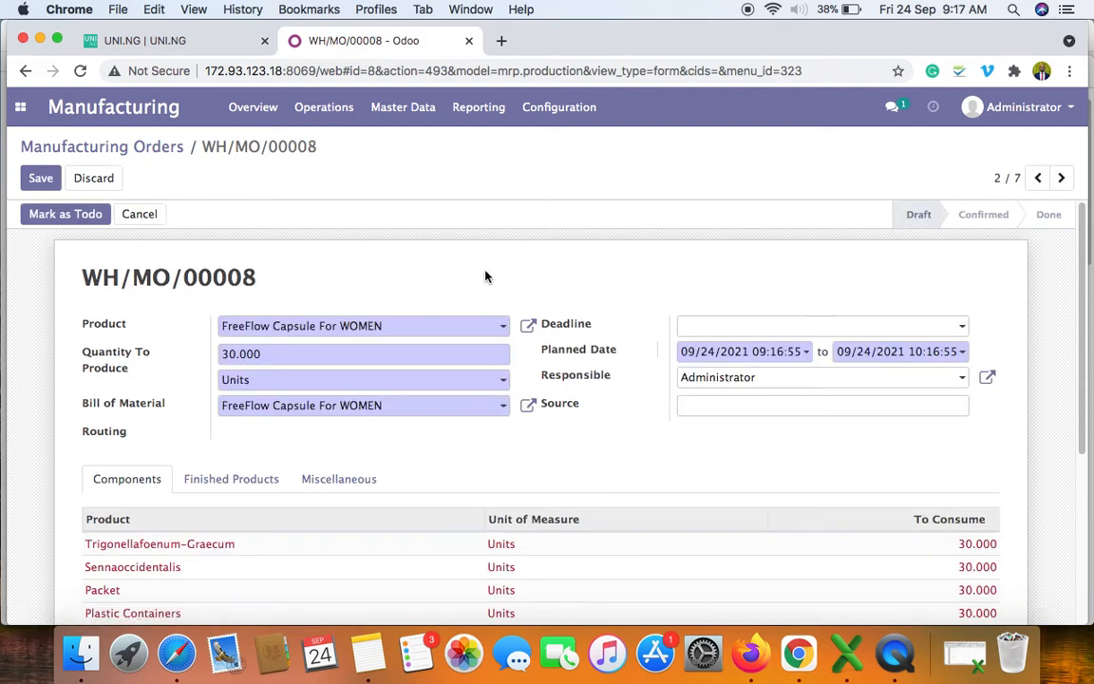
Set the duplicated order's quantity to produce to 50 units.
{"action": "scroll", "coordinate": [551, 285], "scroll_direction": "down", "scroll_amount": 5}
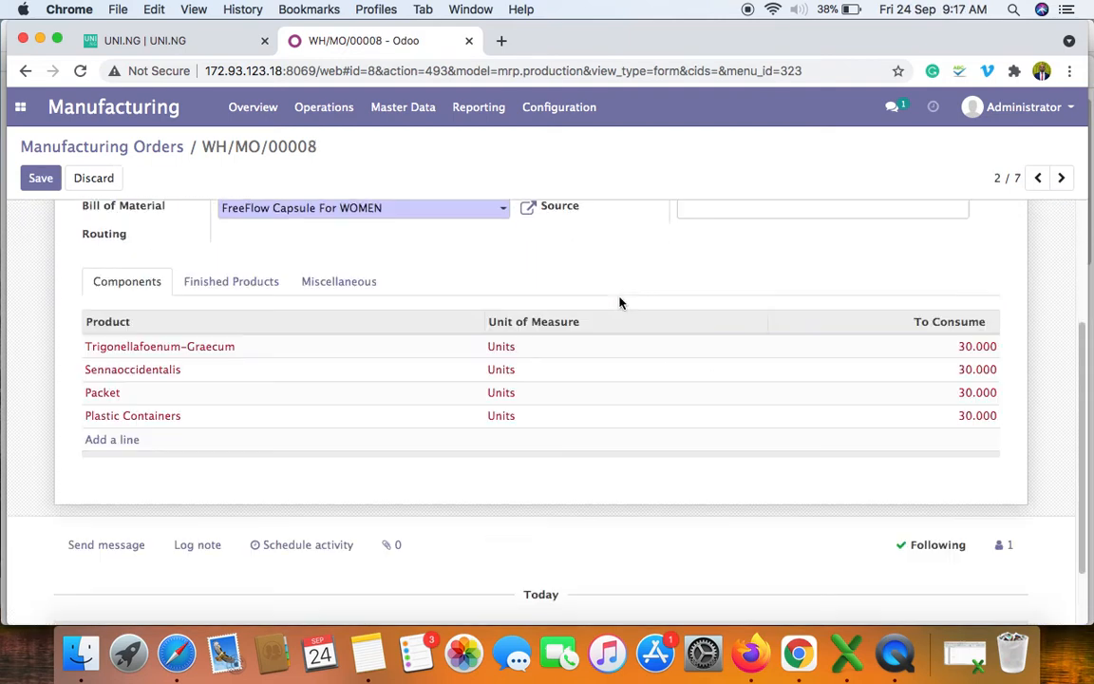
{"action": "scroll", "coordinate": [619, 302], "scroll_direction": "up", "scroll_amount": 2}
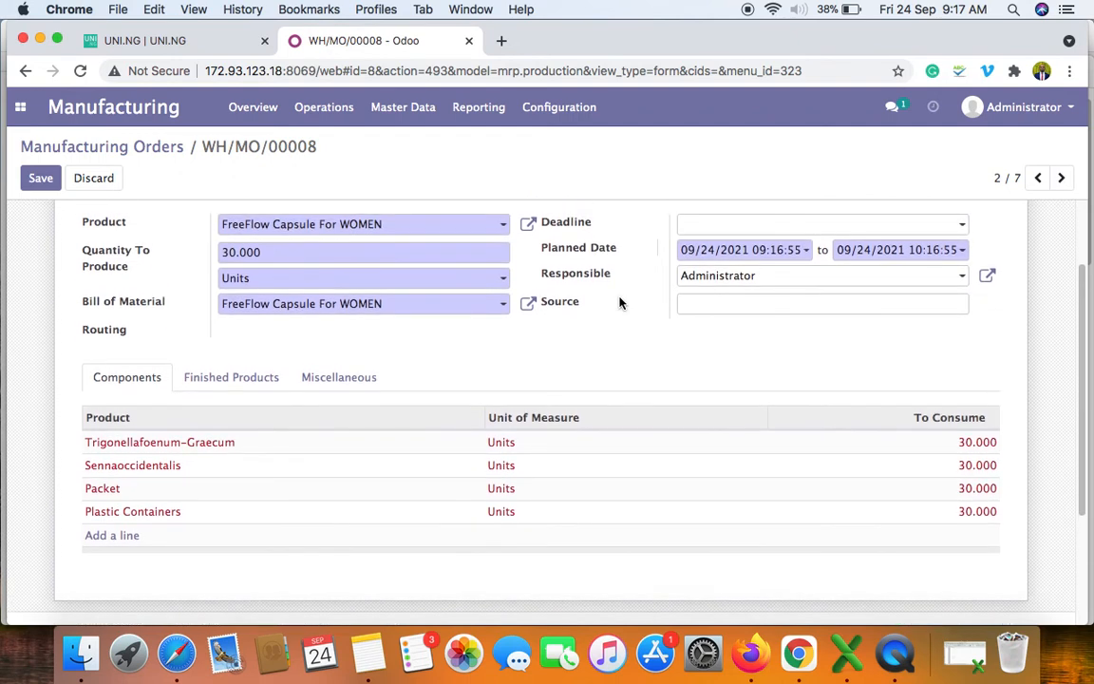
{"action": "scroll", "coordinate": [610, 242], "scroll_direction": "up", "scroll_amount": 2}
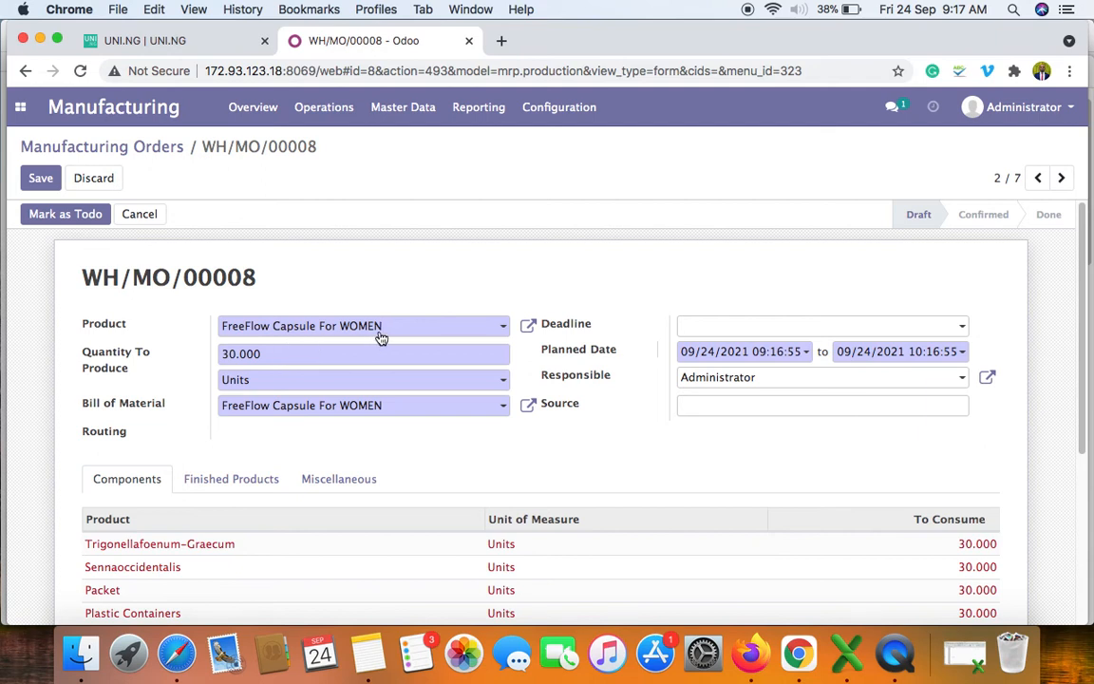
{"action": "left_click", "coordinate": [220, 353]}
{"action": "type", "text": "5"}
{"action": "scroll", "coordinate": [168, 356], "scroll_direction": "down", "scroll_amount": 5}
{"action": "scroll", "coordinate": [765, 398], "scroll_direction": "up", "scroll_amount": 5}
{"action": "left_click", "coordinate": [734, 334]}
Review the order's components and compare their quantities to consume with the quantity to produce.
{"action": "scroll", "coordinate": [171, 399], "scroll_direction": "down", "scroll_amount": 3}
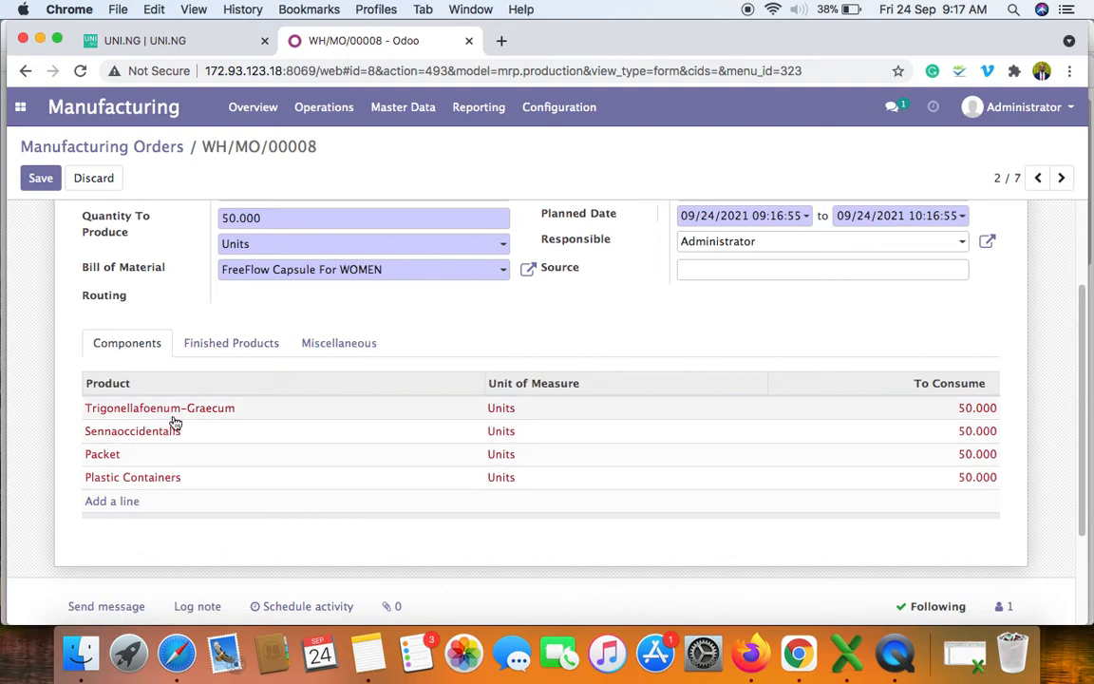
{"action": "scroll", "coordinate": [281, 471], "scroll_direction": "up", "scroll_amount": 1}
{"action": "scroll", "coordinate": [283, 473], "scroll_direction": "up", "scroll_amount": 5}
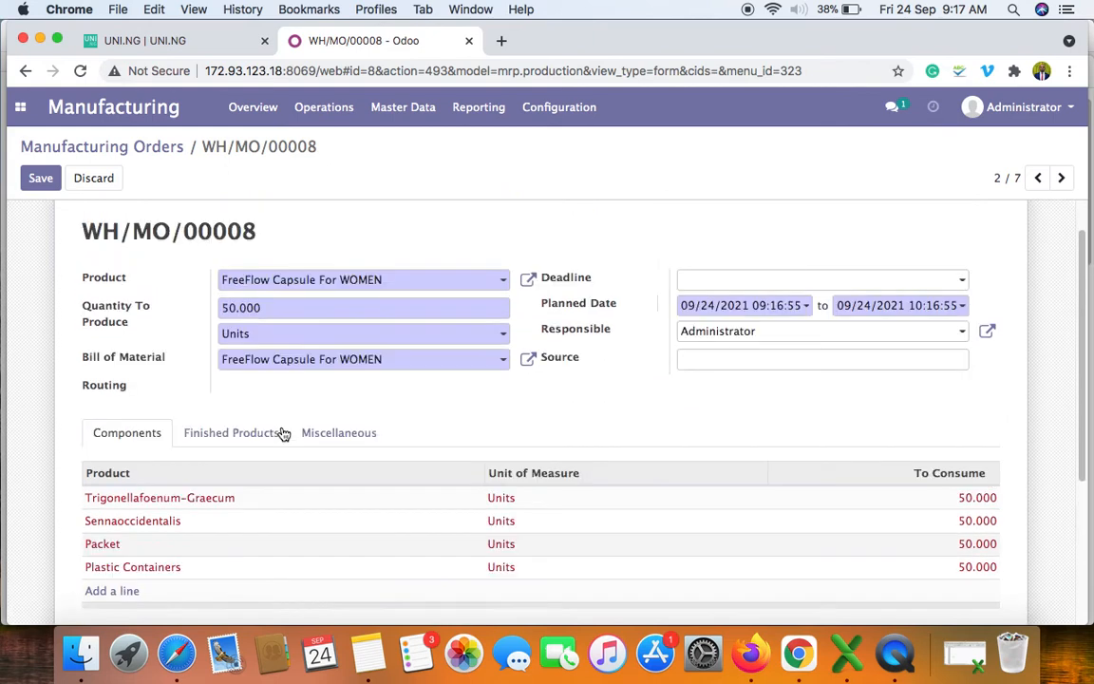
{"action": "scroll", "coordinate": [285, 399], "scroll_direction": "up", "scroll_amount": 1}
{"action": "scroll", "coordinate": [243, 446], "scroll_direction": "down", "scroll_amount": 5}
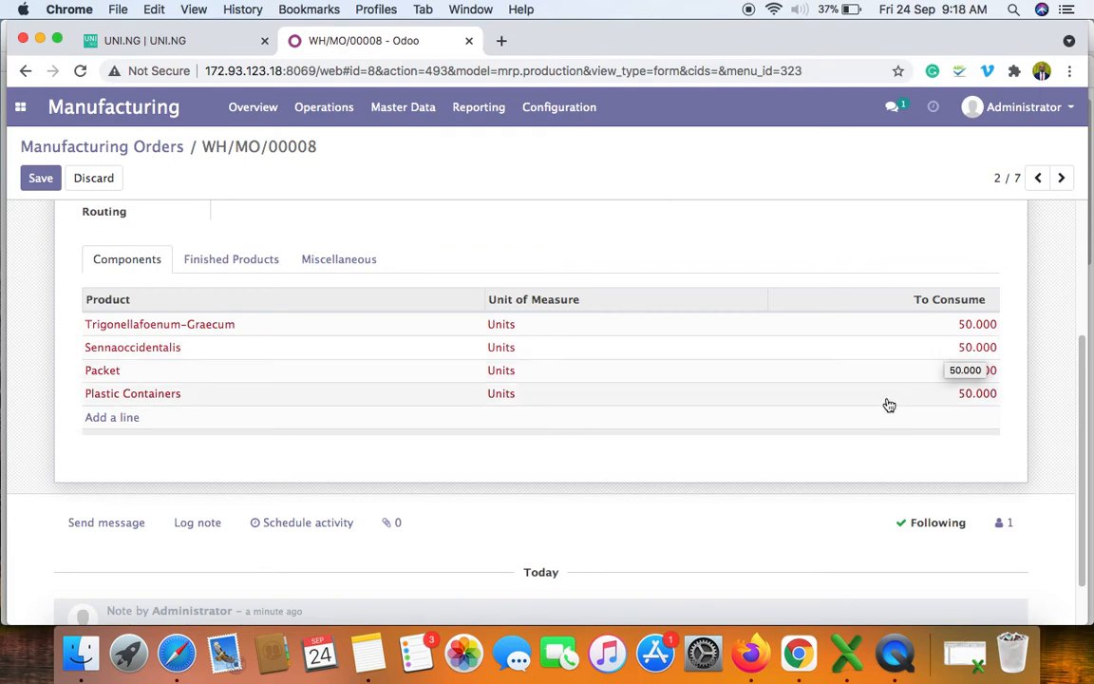
{"action": "scroll", "coordinate": [613, 423], "scroll_direction": "up", "scroll_amount": 1}
{"action": "scroll", "coordinate": [619, 429], "scroll_direction": "up", "scroll_amount": 4}
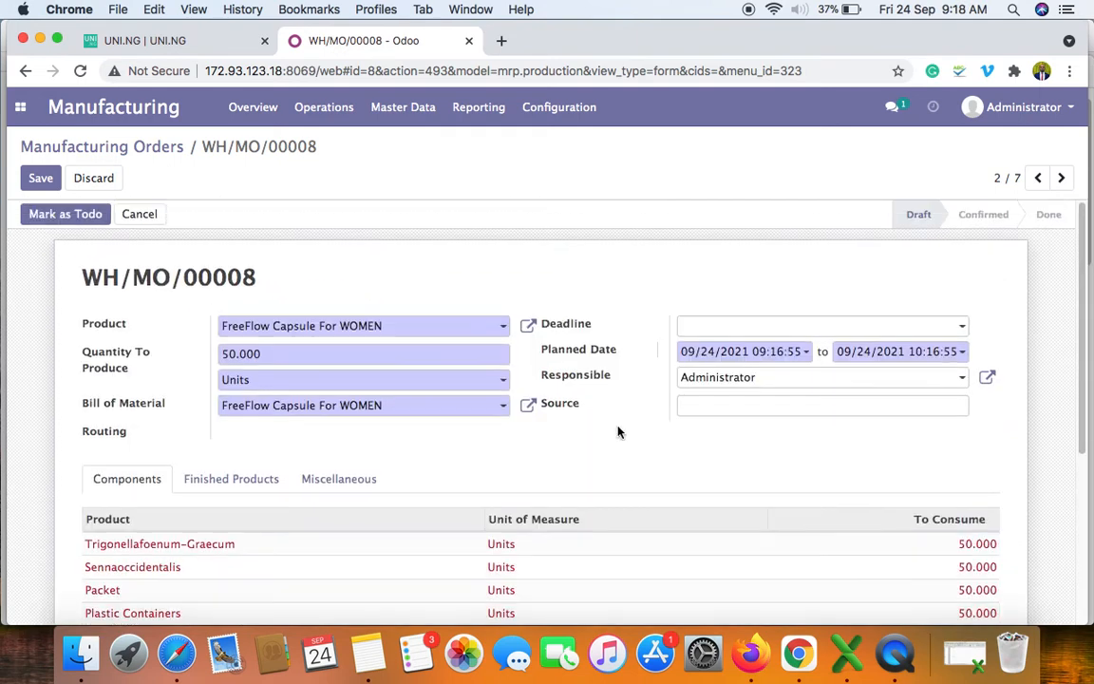
{"action": "scroll", "coordinate": [579, 449], "scroll_direction": "down", "scroll_amount": 4}
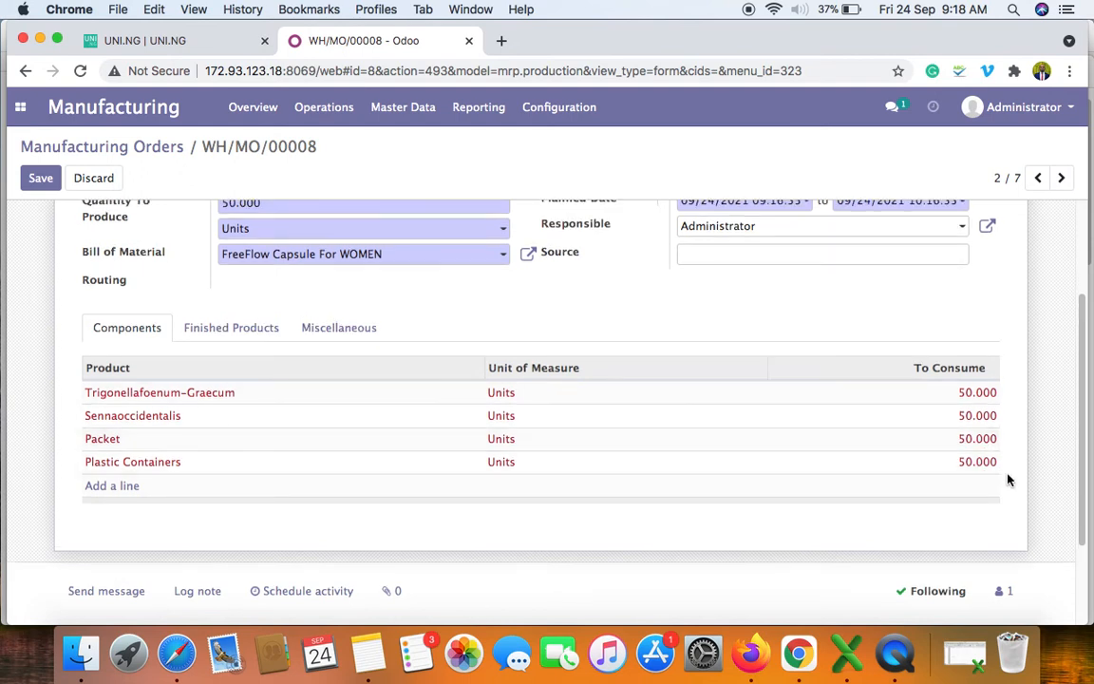
{"action": "scroll", "coordinate": [992, 466], "scroll_direction": "down", "scroll_amount": 1}
{"action": "scroll", "coordinate": [285, 366], "scroll_direction": "down", "scroll_amount": 2}
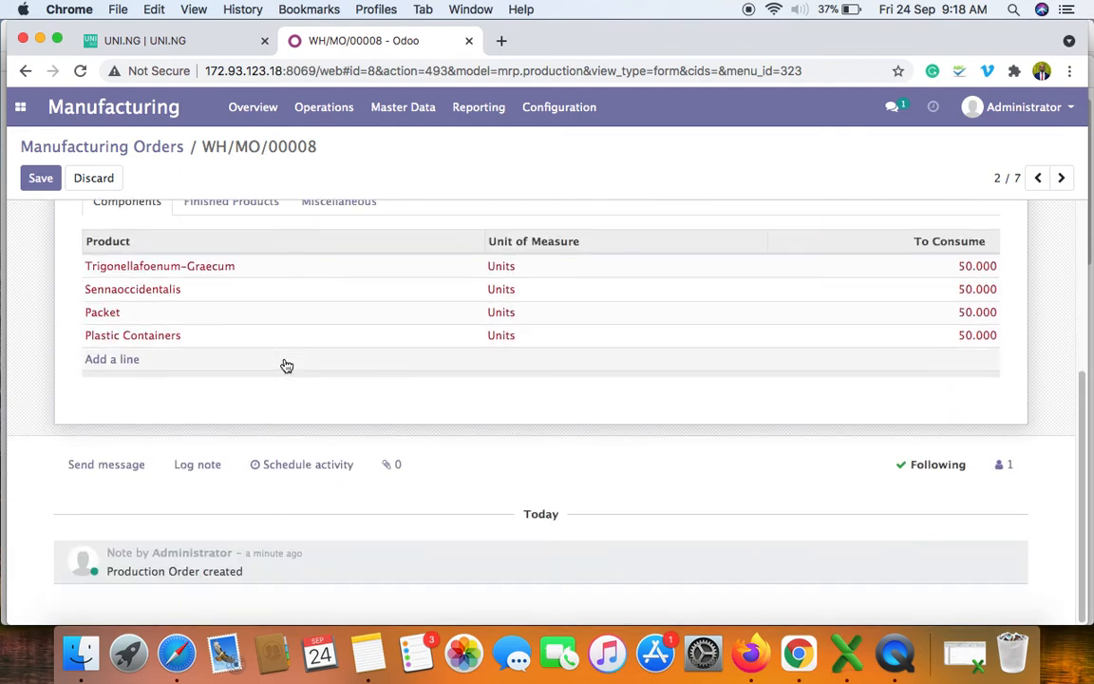
{"action": "scroll", "coordinate": [333, 361], "scroll_direction": "up", "scroll_amount": 7}
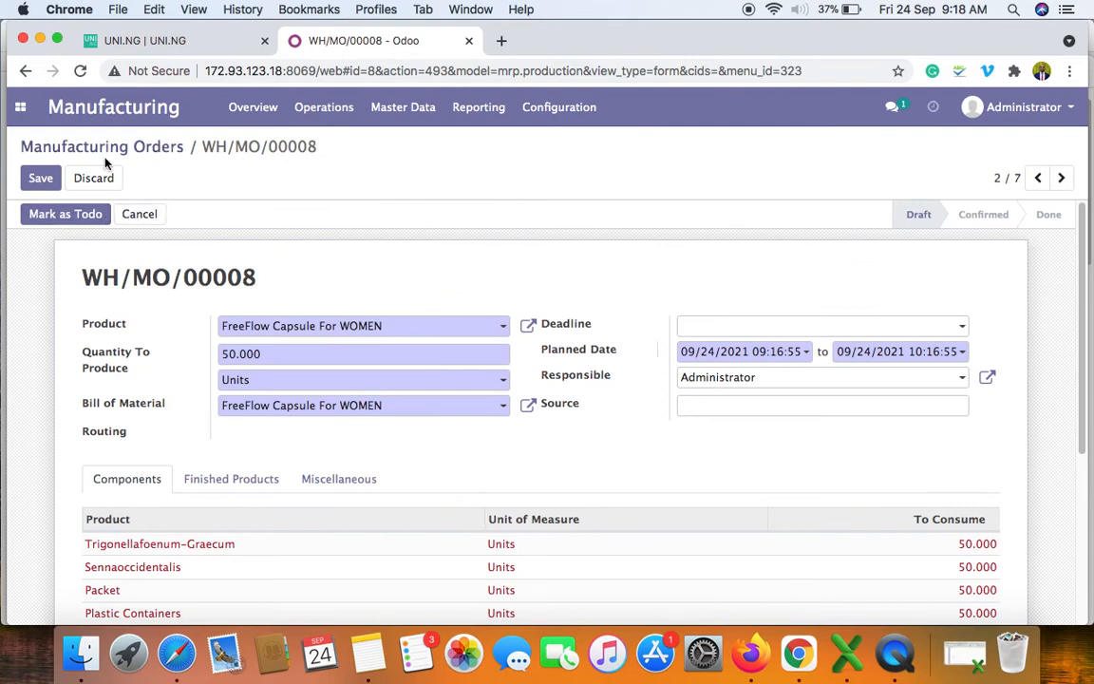
Mark the manufacturing order as to do and check the availability of its components.
{"action": "left_click", "coordinate": [68, 216]}
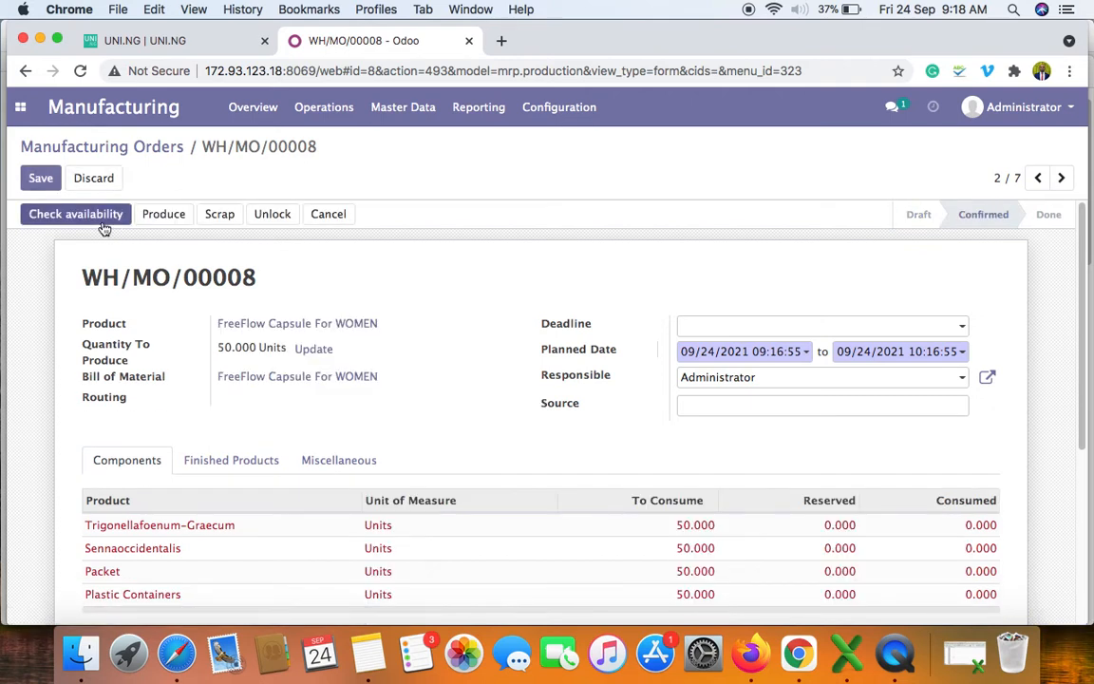
{"action": "left_click", "coordinate": [98, 214]}
{"action": "scroll", "coordinate": [479, 423], "scroll_direction": "down", "scroll_amount": 3}
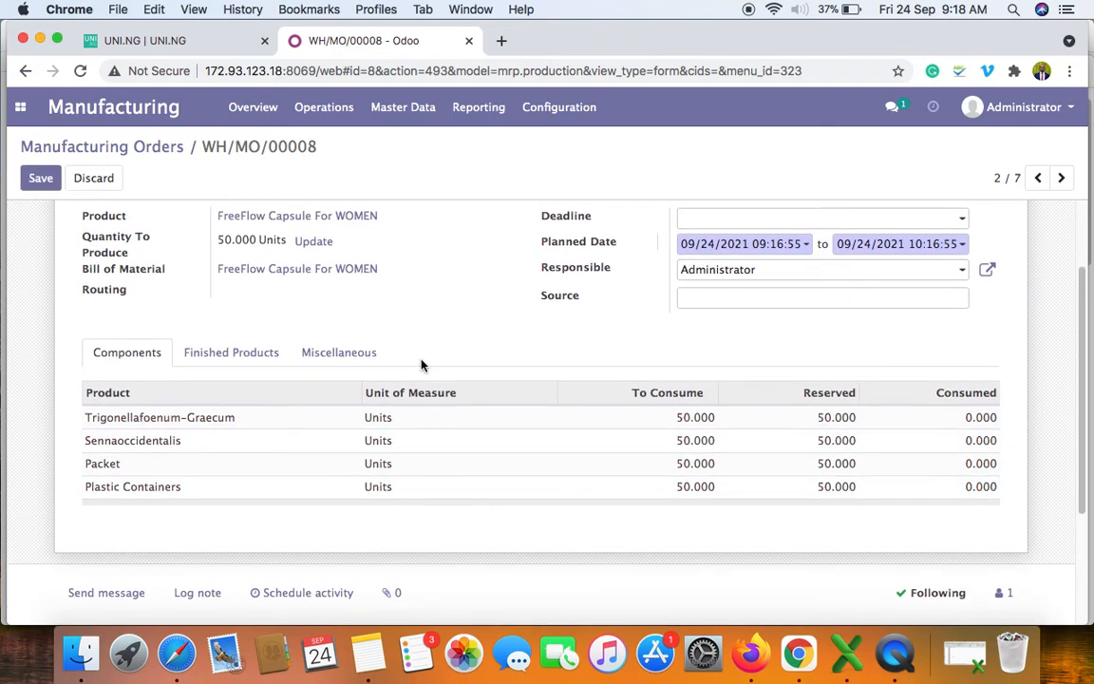
{"action": "scroll", "coordinate": [422, 366], "scroll_direction": "up", "scroll_amount": 3}
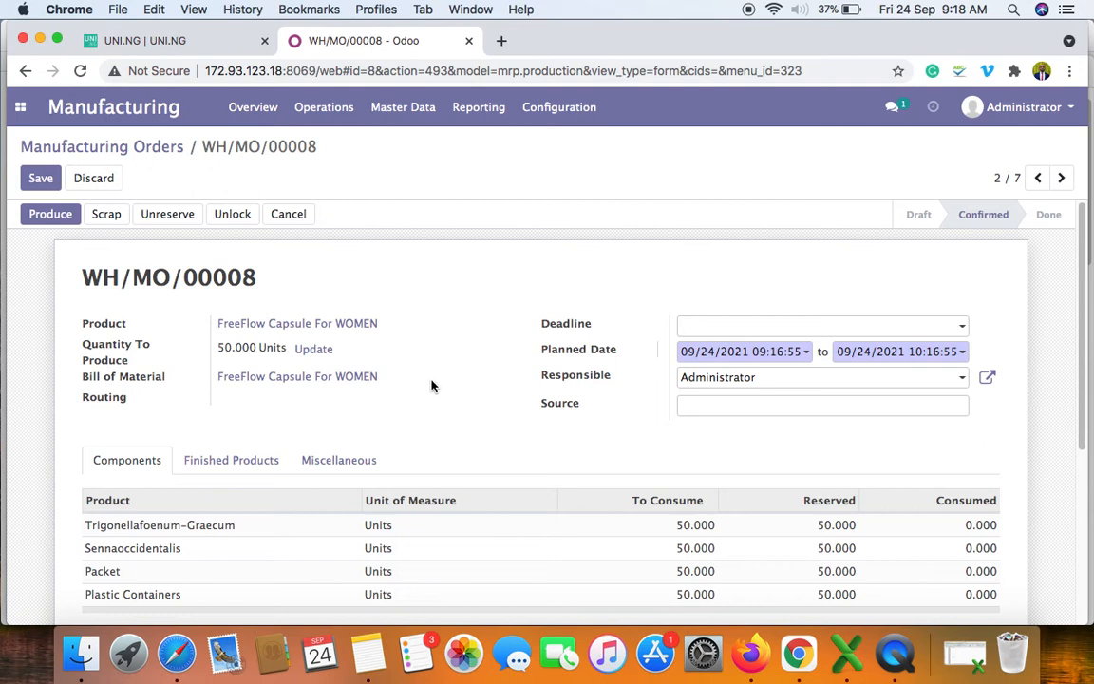
Record the production of 50 units of FreeFlow Capsule For WOMEN and check the consumed components.
{"action": "left_click", "coordinate": [52, 215]}
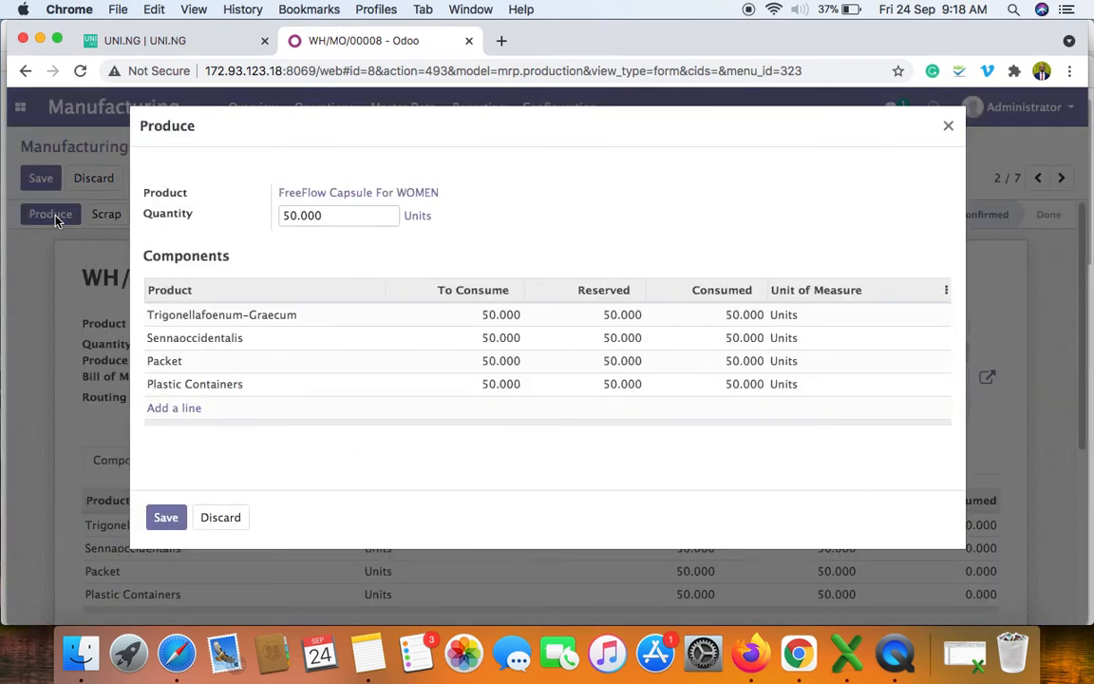
{"action": "left_click", "coordinate": [172, 526]}
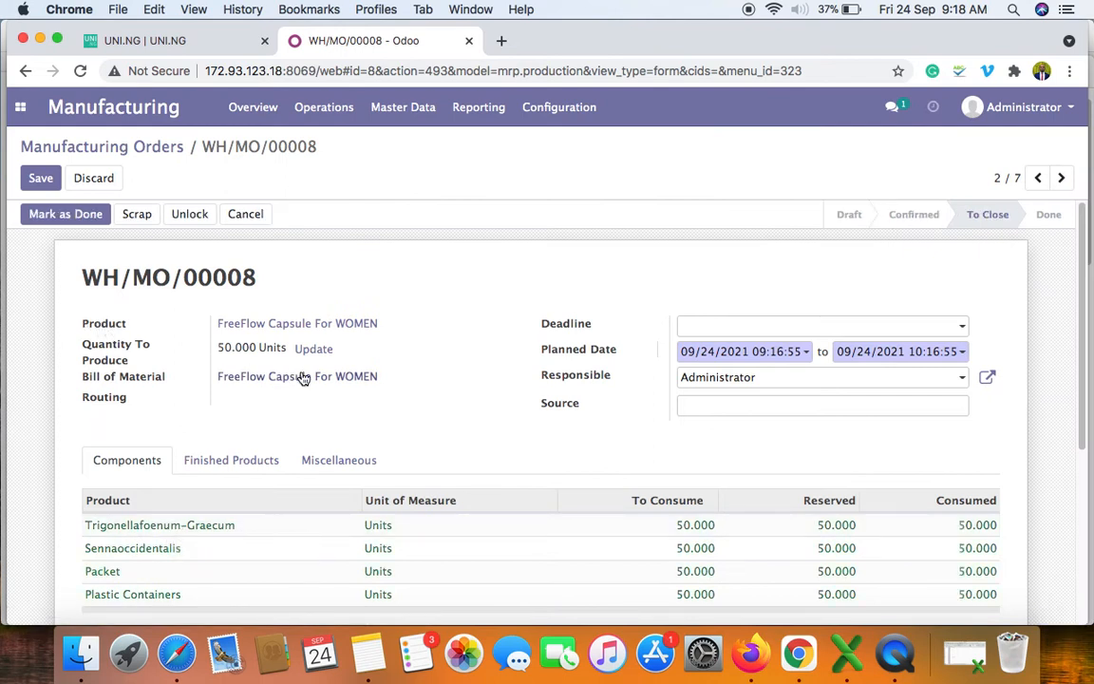
{"action": "scroll", "coordinate": [285, 355], "scroll_direction": "down", "scroll_amount": 2}
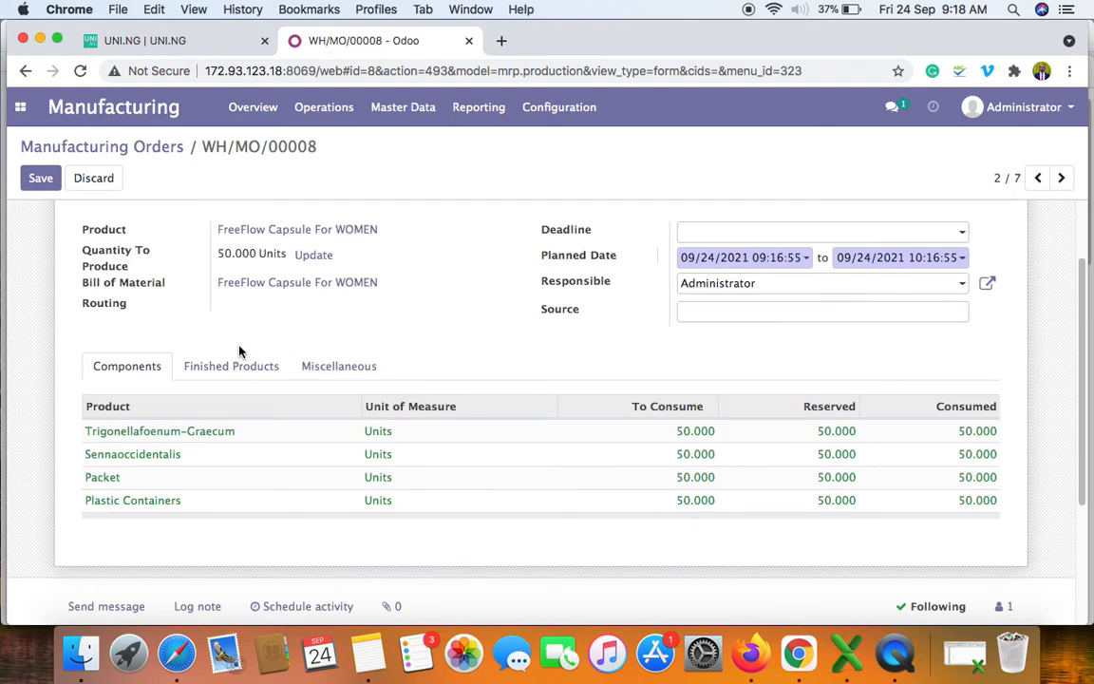
{"action": "scroll", "coordinate": [239, 351], "scroll_direction": "down", "scroll_amount": 4}
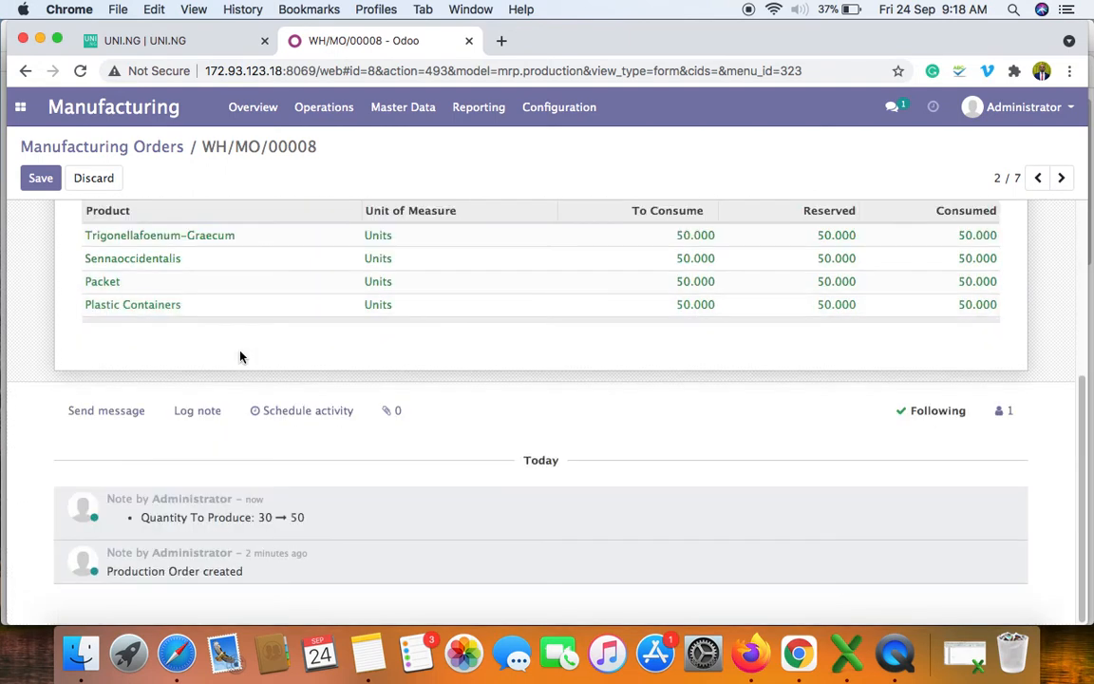
{"action": "scroll", "coordinate": [332, 384], "scroll_direction": "up", "scroll_amount": 1}
{"action": "scroll", "coordinate": [332, 385], "scroll_direction": "up", "scroll_amount": 6}
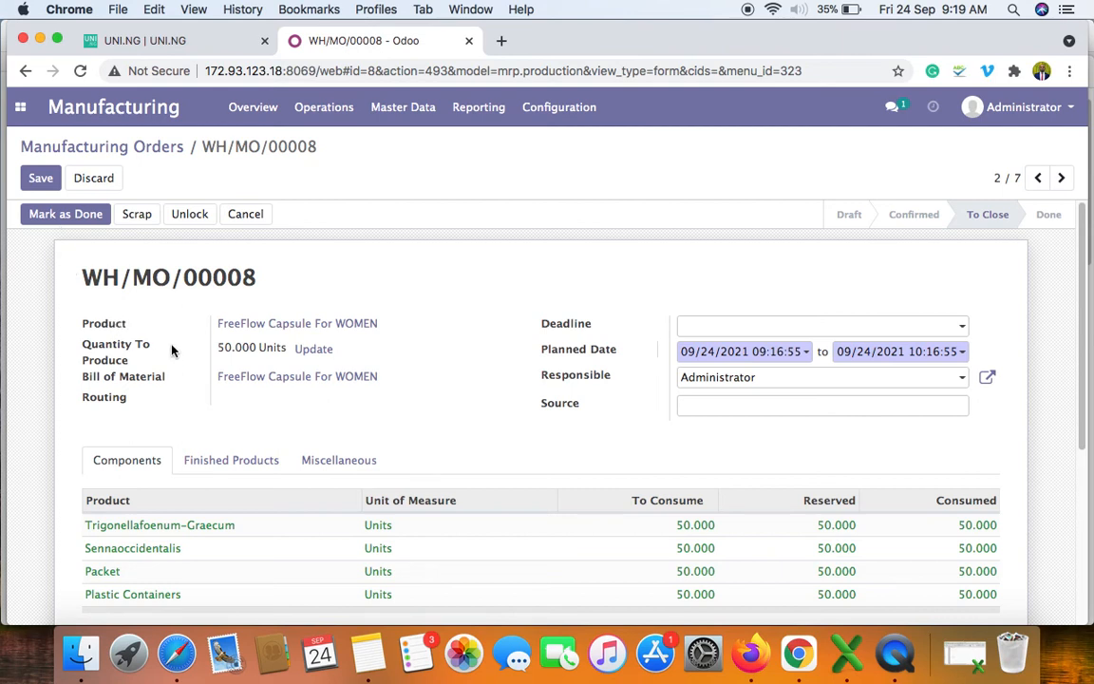
Scrap 5 units of Plastic Containers from WH/Stock to the Virtual Locations/My Company: Scrap location.
{"action": "scroll", "coordinate": [183, 333], "scroll_direction": "down", "scroll_amount": 2}
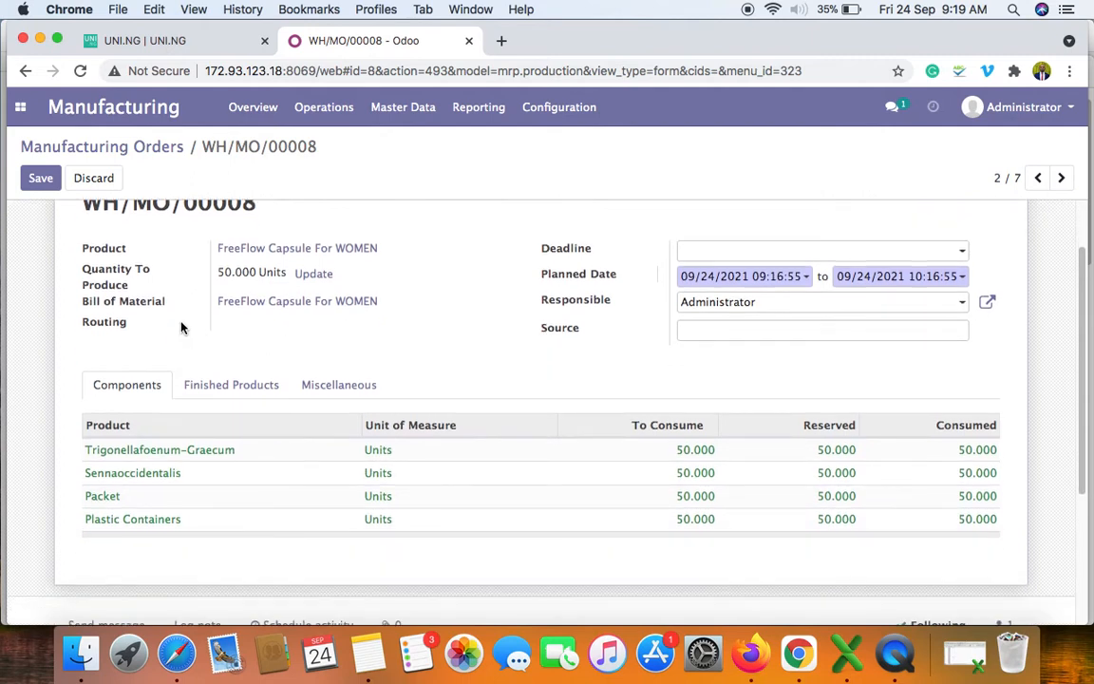
{"action": "scroll", "coordinate": [152, 312], "scroll_direction": "up", "scroll_amount": 2}
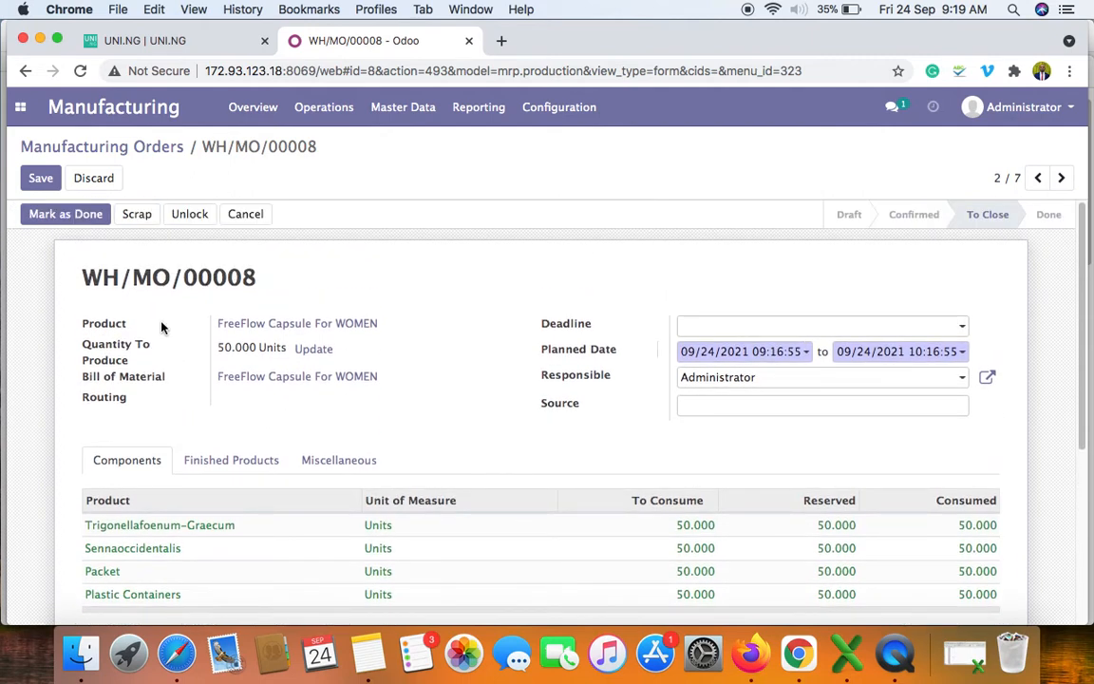
{"action": "left_click", "coordinate": [138, 217]}
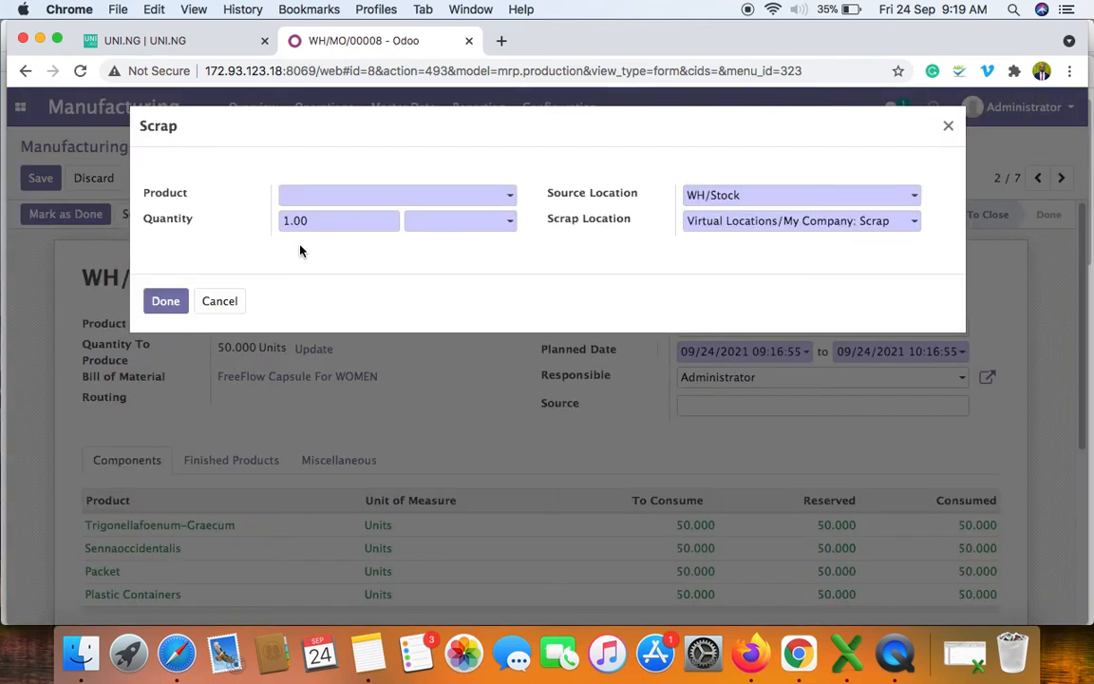
{"action": "left_click", "coordinate": [512, 200]}
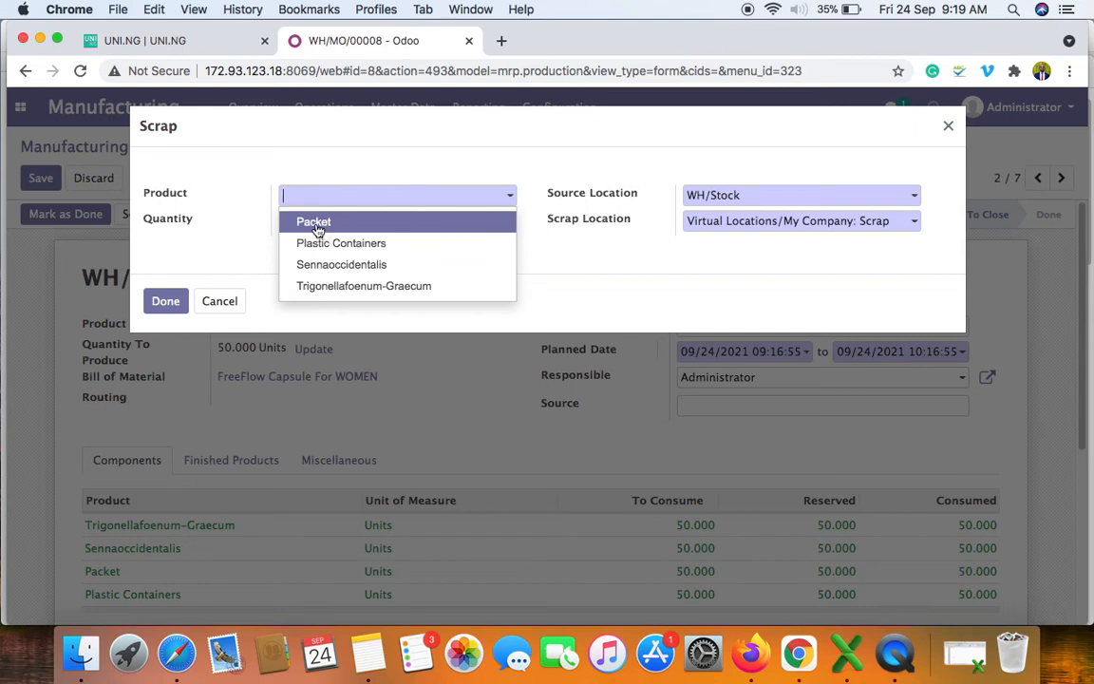
{"action": "left_click", "coordinate": [341, 244]}
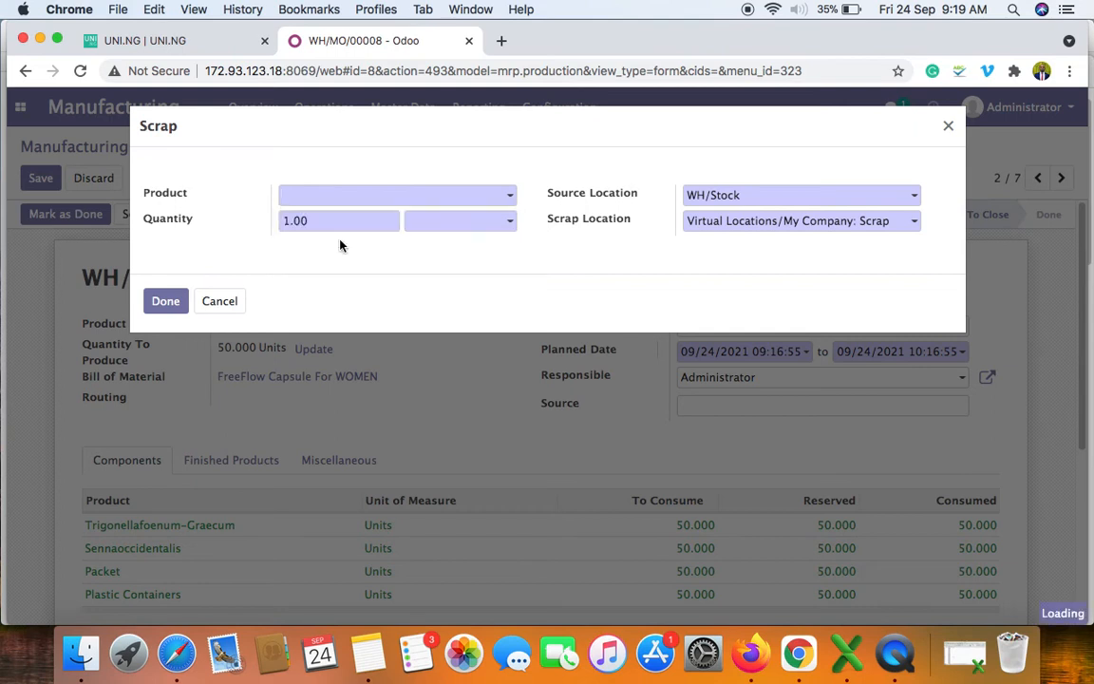
{"action": "left_click", "coordinate": [289, 223]}
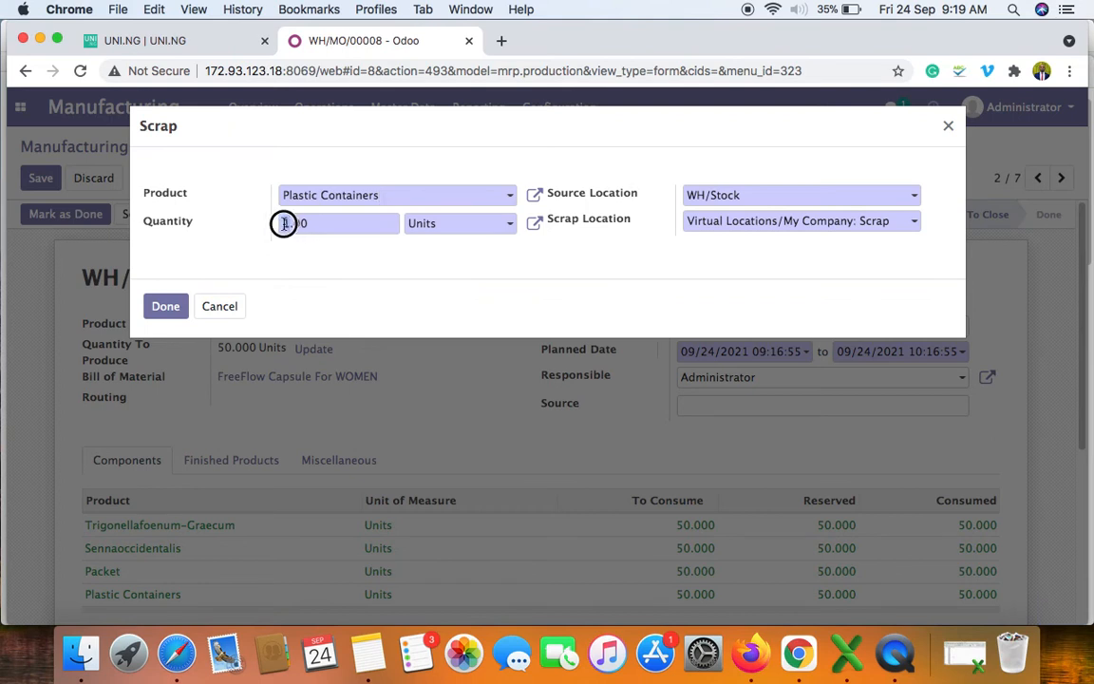
{"action": "key", "text": "BackSpace"}
{"action": "type", "text": "5"}
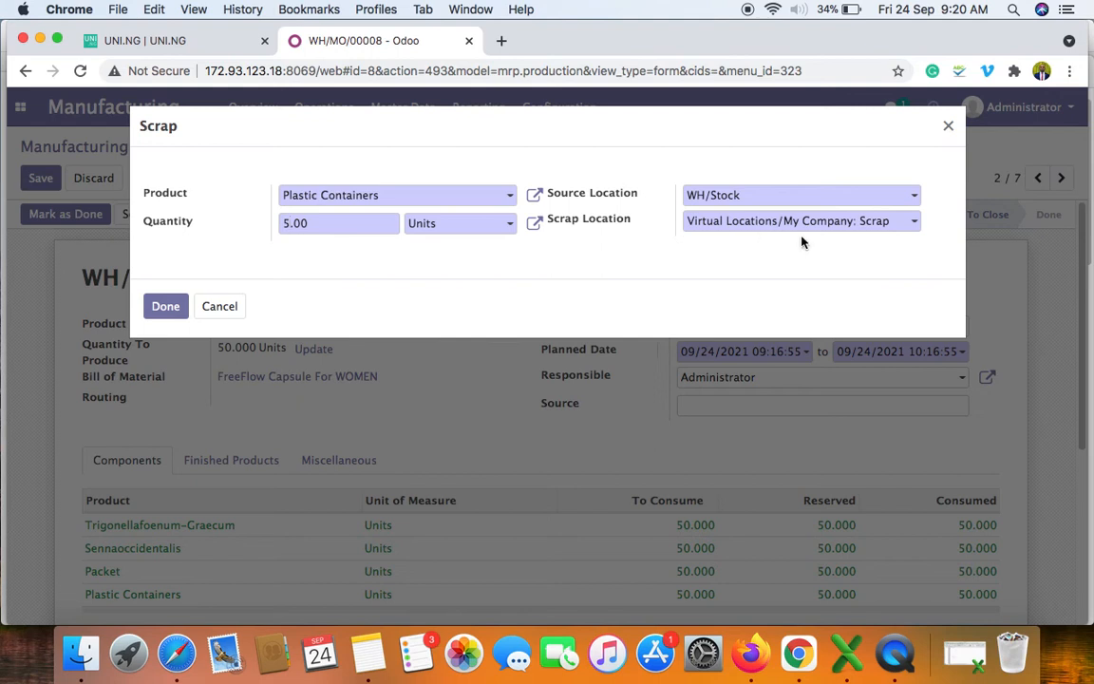
{"action": "left_click", "coordinate": [737, 229]}
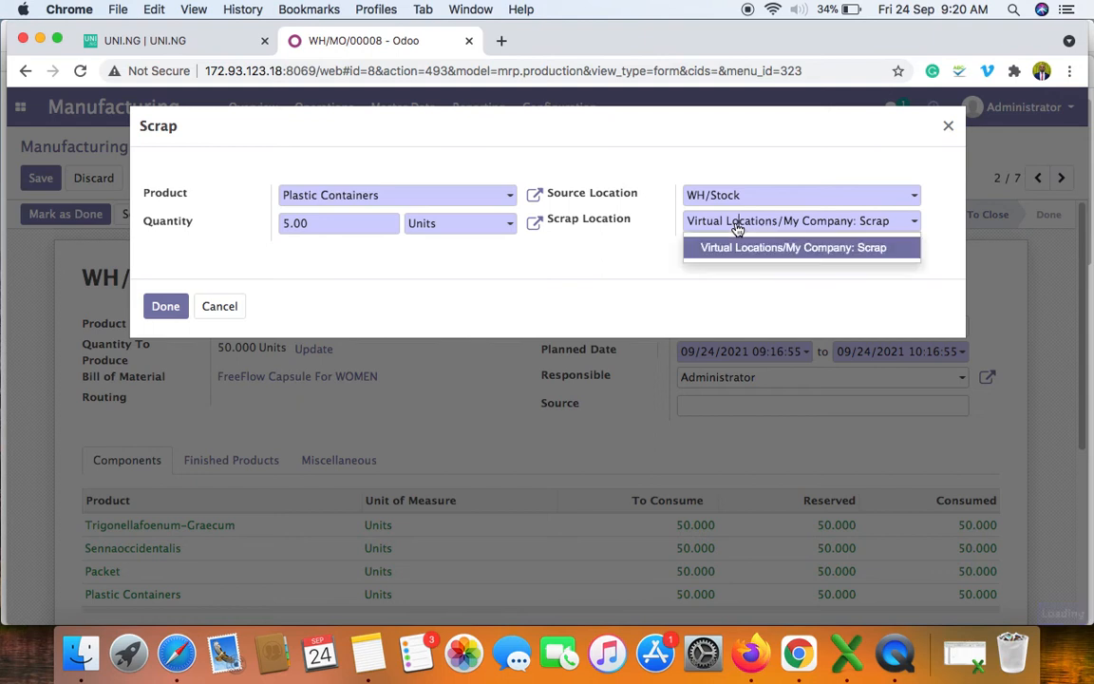
{"action": "left_click", "coordinate": [643, 236]}
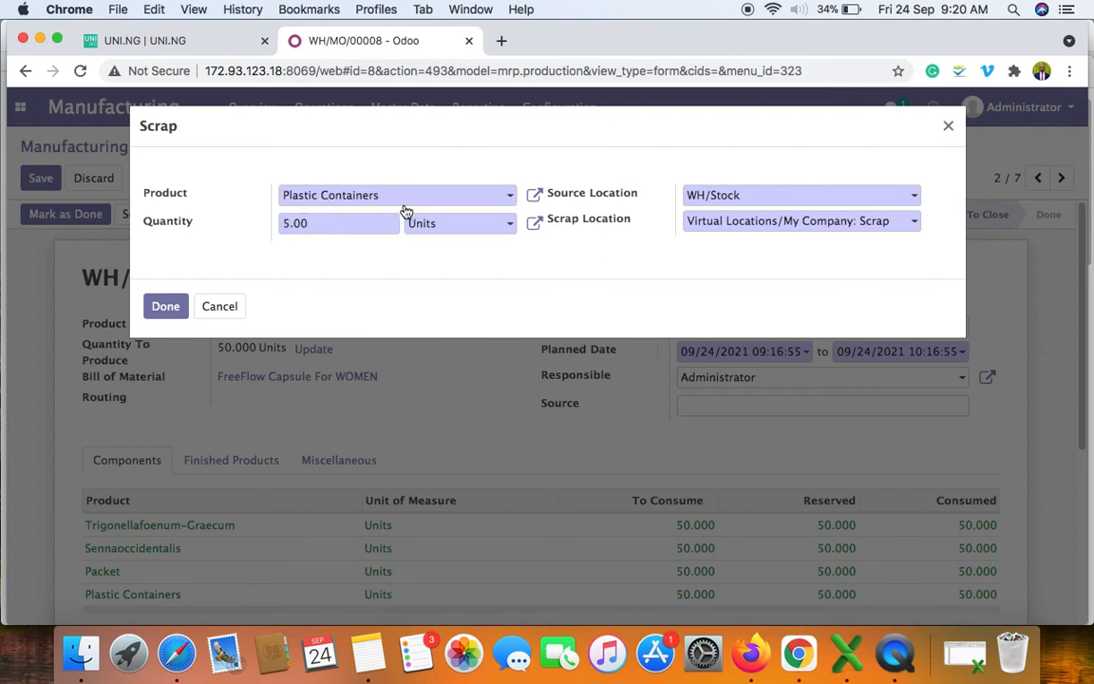
{"action": "left_click", "coordinate": [166, 310]}
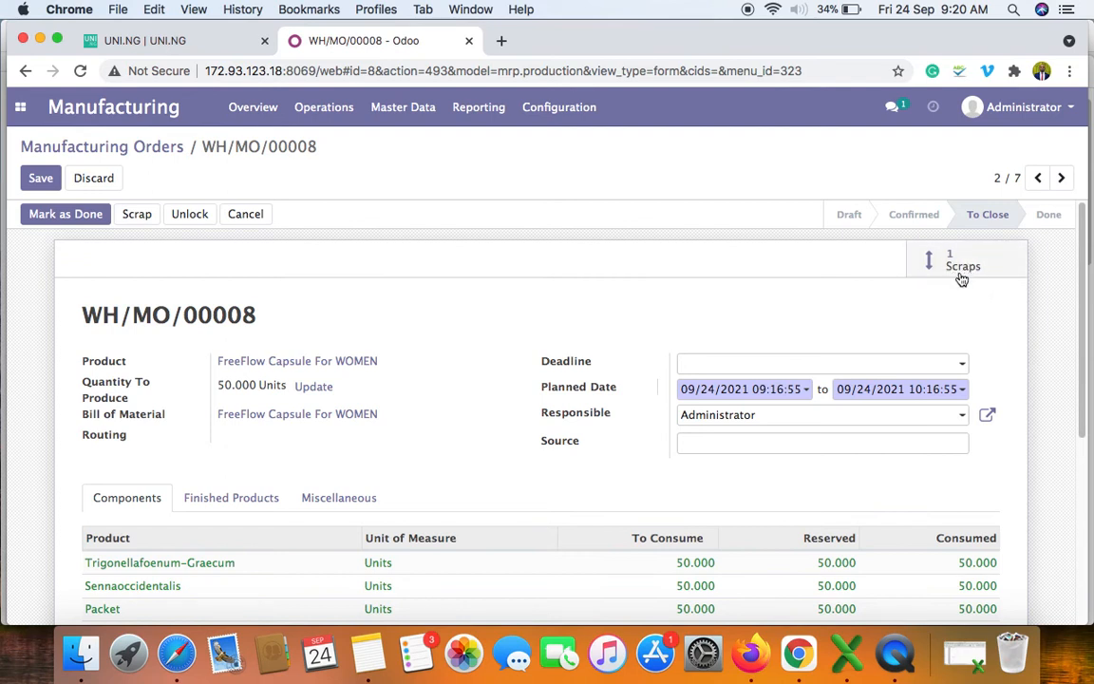
Save the manufacturing order and open its list of scrap orders.
{"action": "left_click", "coordinate": [39, 180]}
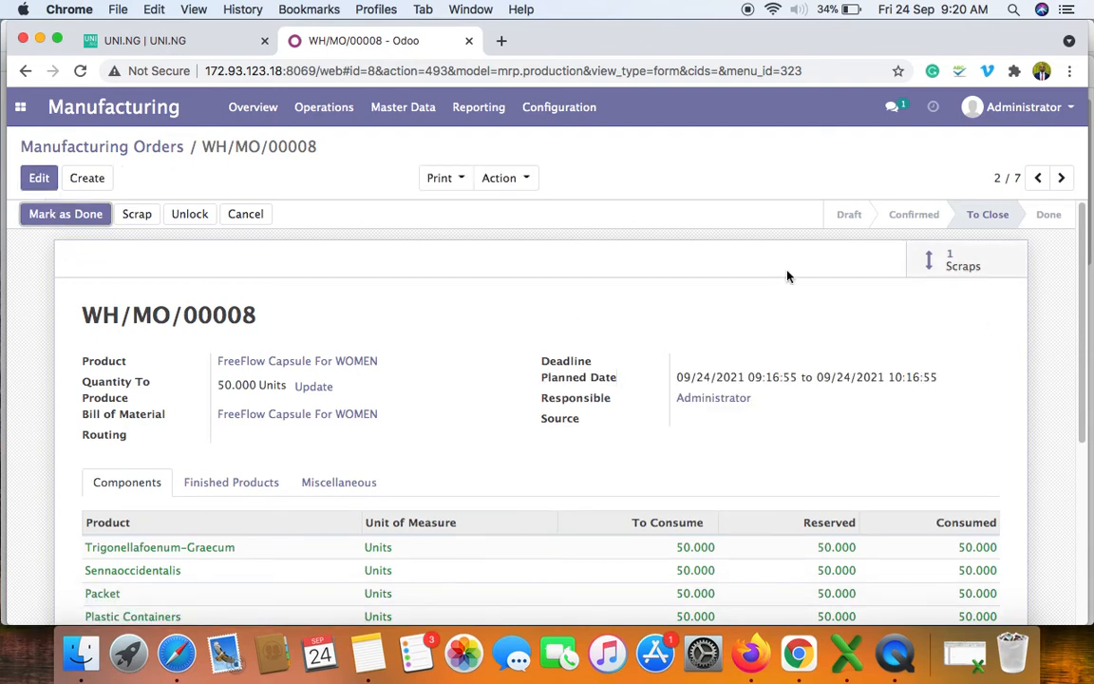
{"action": "left_click", "coordinate": [970, 270]}
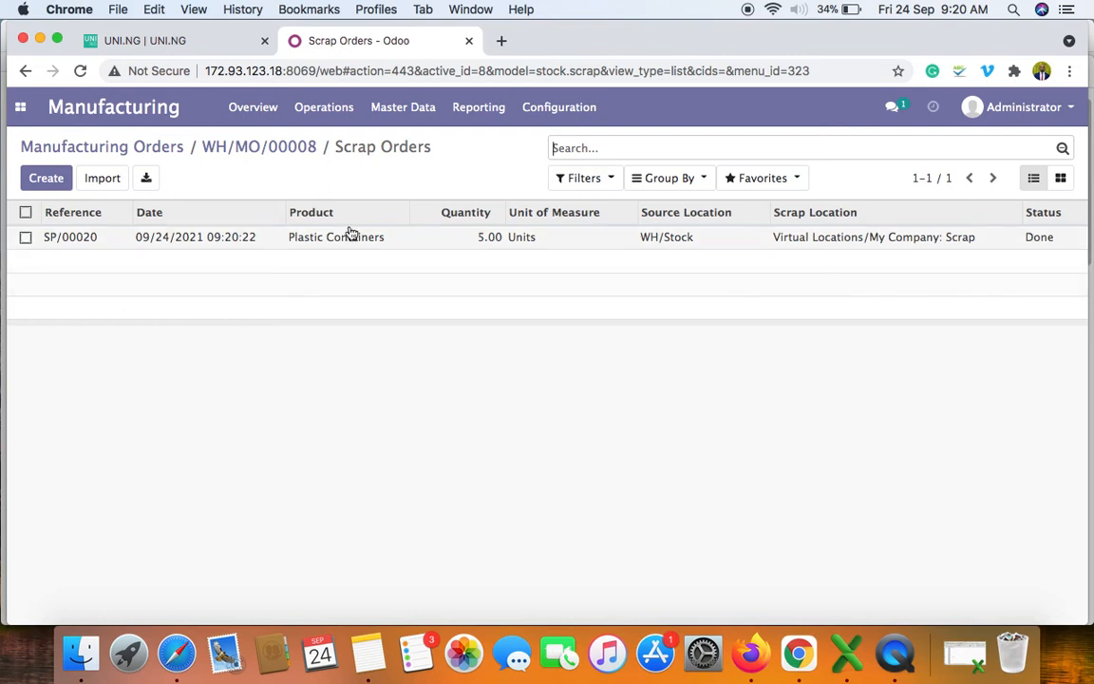
Return to the manufacturing order and scrap 3 units of Packet from WH/Stock to Virtual Locations/My Company: Scrap.
{"action": "left_click", "coordinate": [281, 152]}
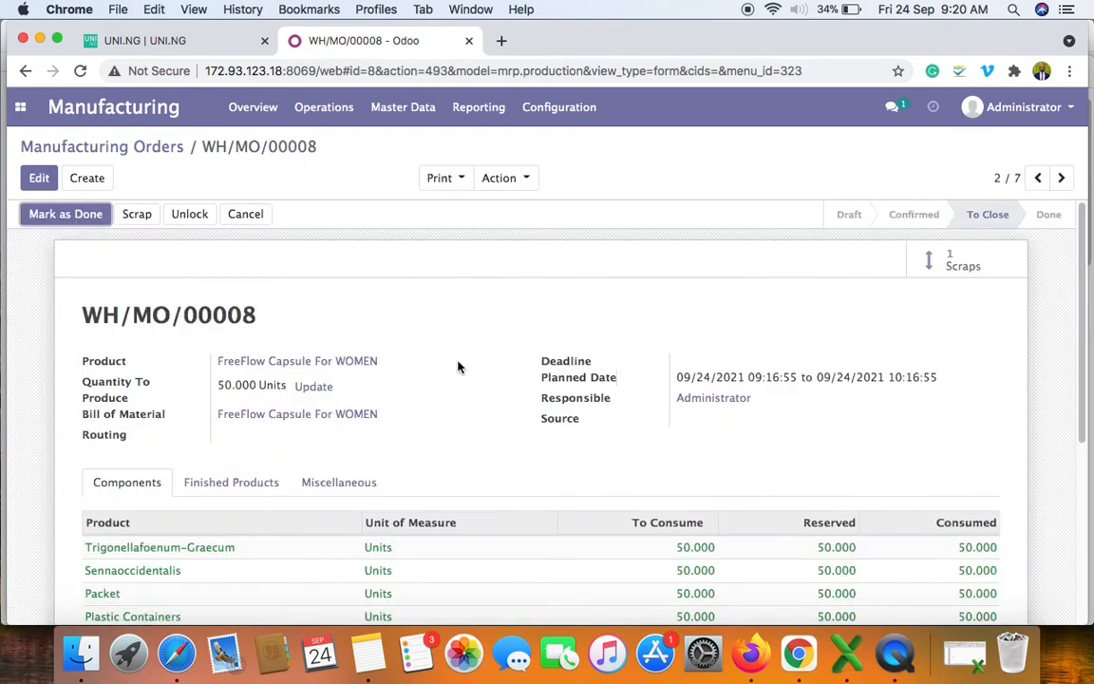
{"action": "scroll", "coordinate": [476, 387], "scroll_direction": "down", "scroll_amount": 3}
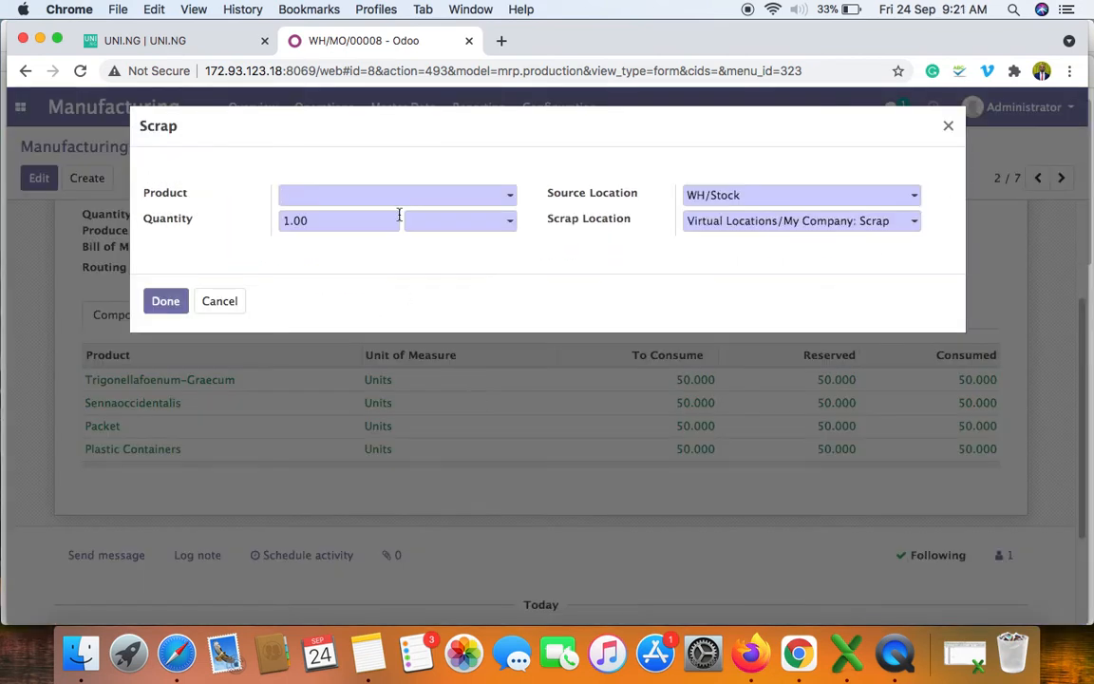
{"action": "left_click", "coordinate": [392, 205]}
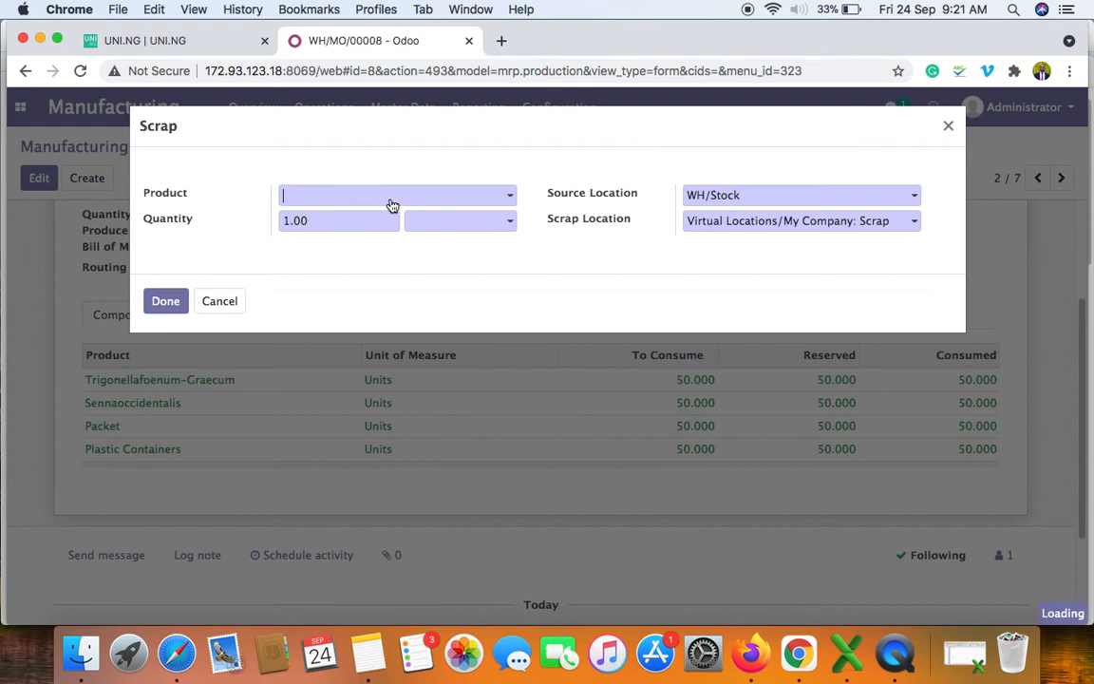
{"action": "left_click", "coordinate": [356, 220]}
{"action": "left_click_drag", "start_coordinate": [290, 223], "coordinate": [279, 224]}
{"action": "type", "text": "3"}
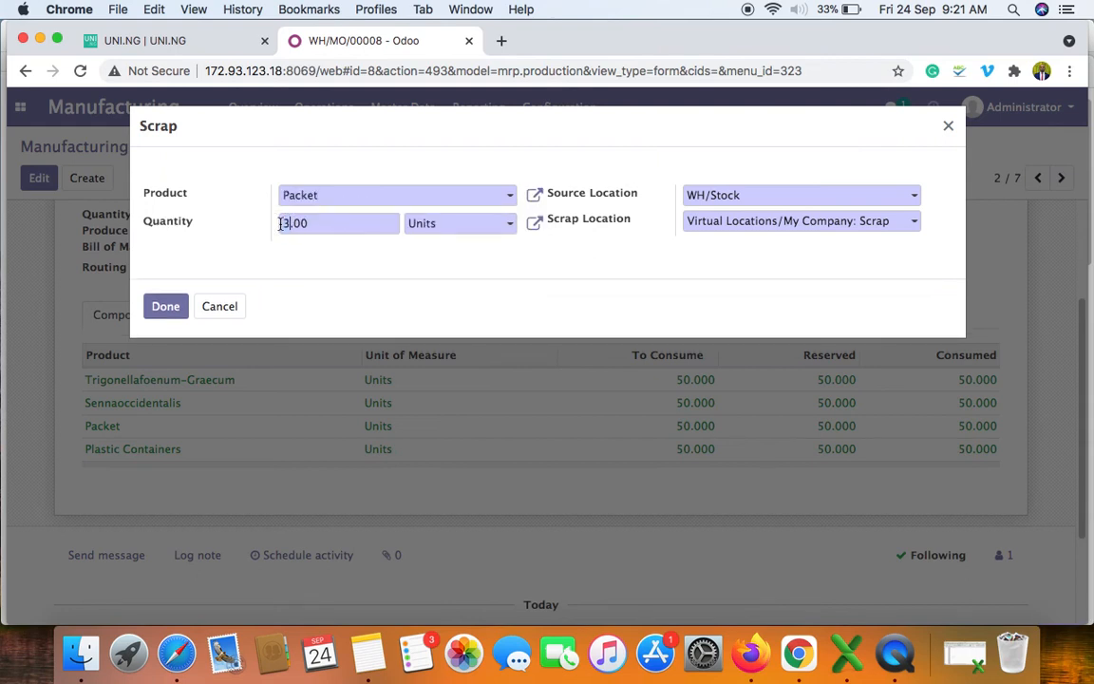
{"action": "left_click", "coordinate": [166, 310]}
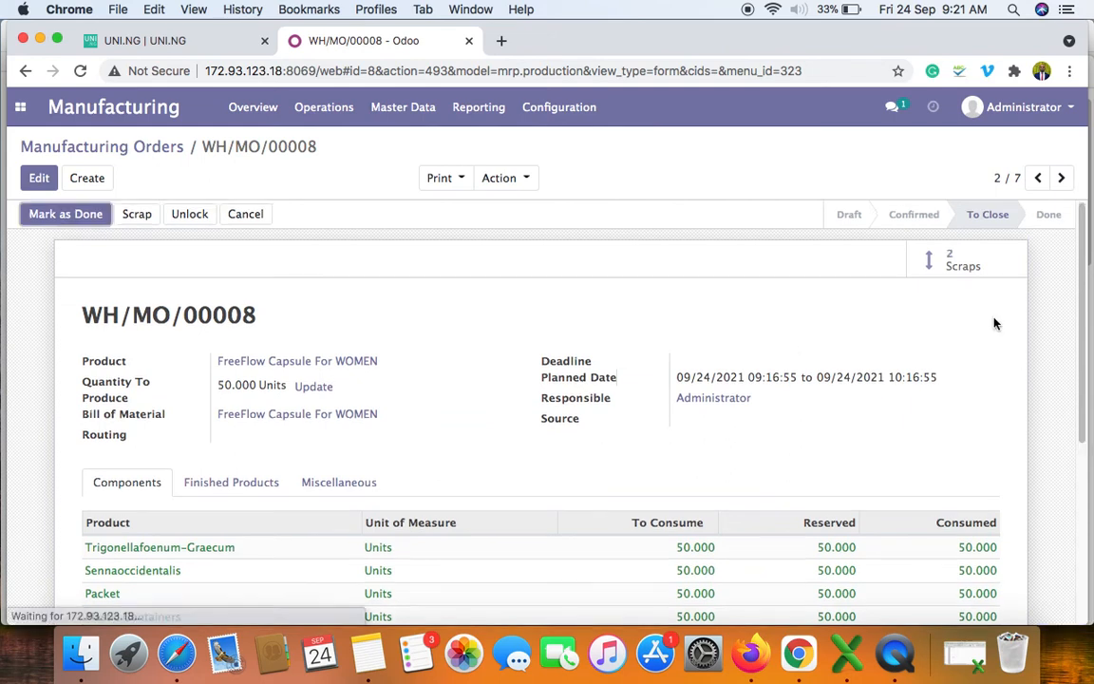
Review the manufacturing order's list of scrap orders and the to-consume, reserved and consumed quantities of its components.
{"action": "left_click", "coordinate": [963, 267]}
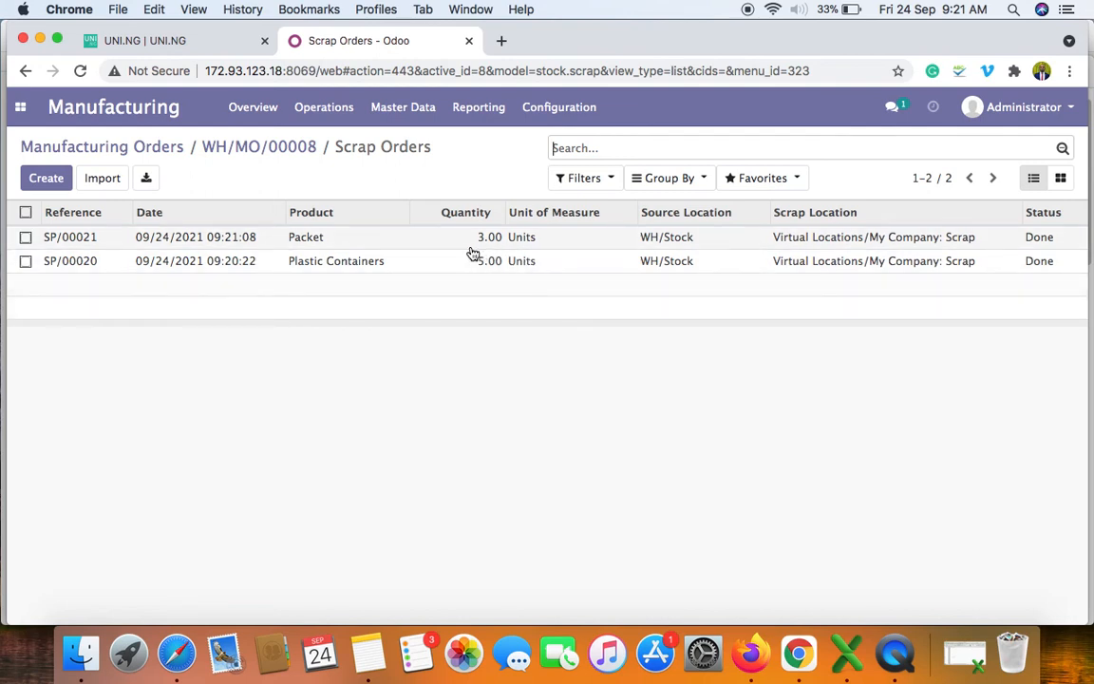
{"action": "left_click", "coordinate": [257, 149]}
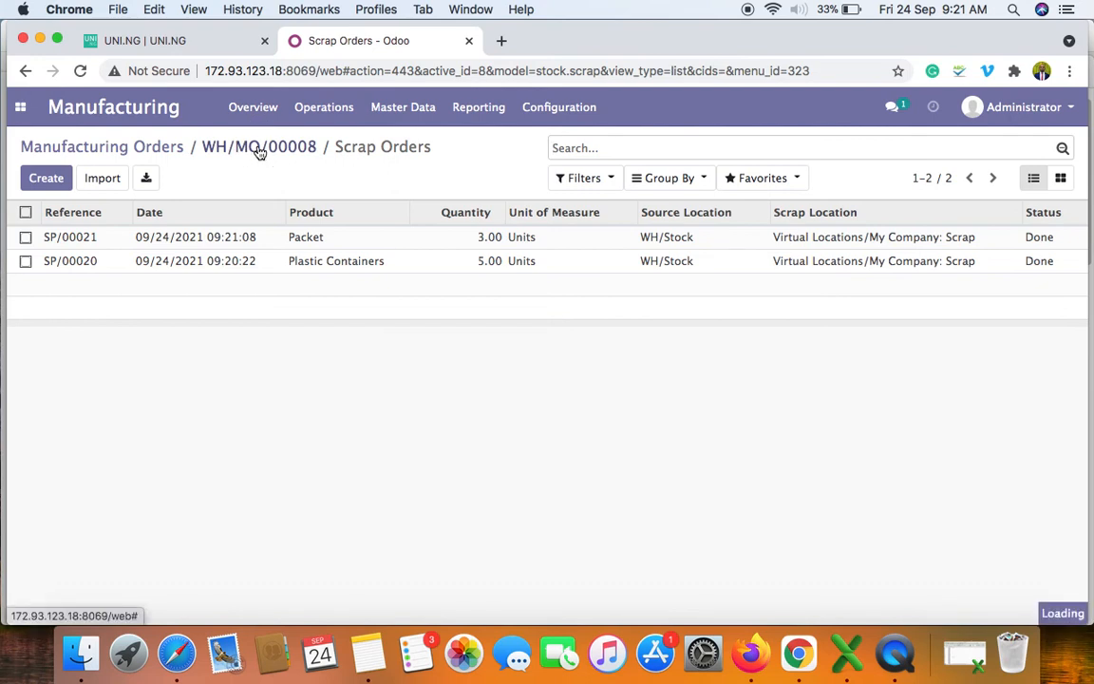
{"action": "scroll", "coordinate": [444, 339], "scroll_direction": "down", "scroll_amount": 4}
{"action": "scroll", "coordinate": [444, 340], "scroll_direction": "up", "scroll_amount": 4}
{"action": "scroll", "coordinate": [443, 340], "scroll_direction": "down", "scroll_amount": 1}
{"action": "scroll", "coordinate": [441, 342], "scroll_direction": "up", "scroll_amount": 1}
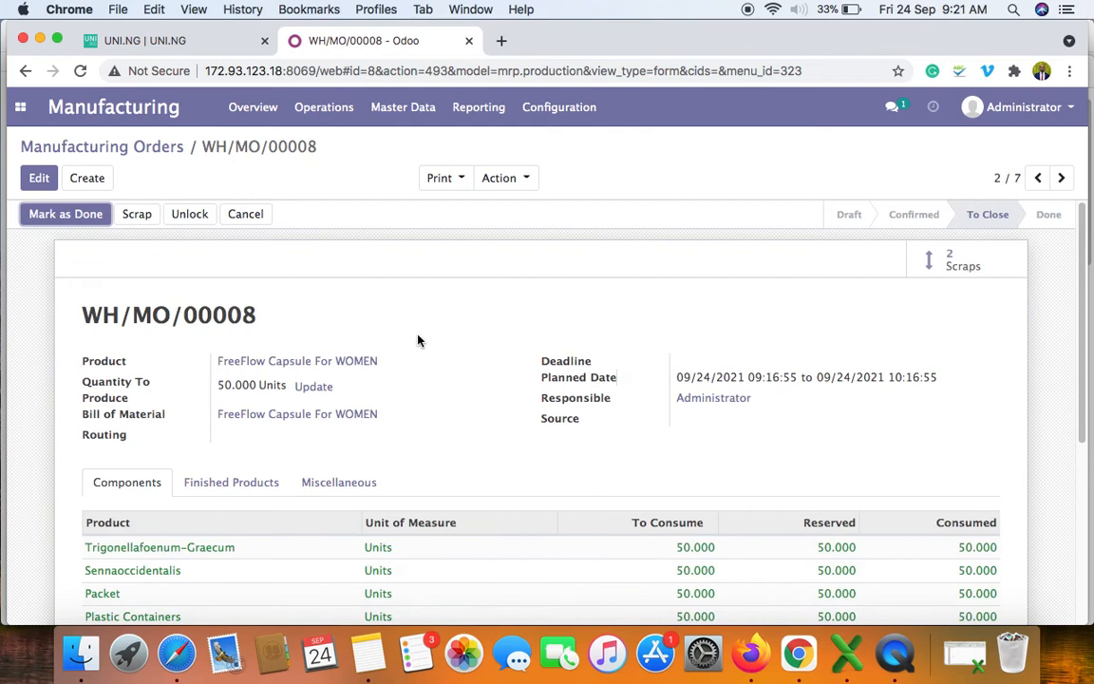
{"action": "scroll", "coordinate": [447, 406], "scroll_direction": "down", "scroll_amount": 3}
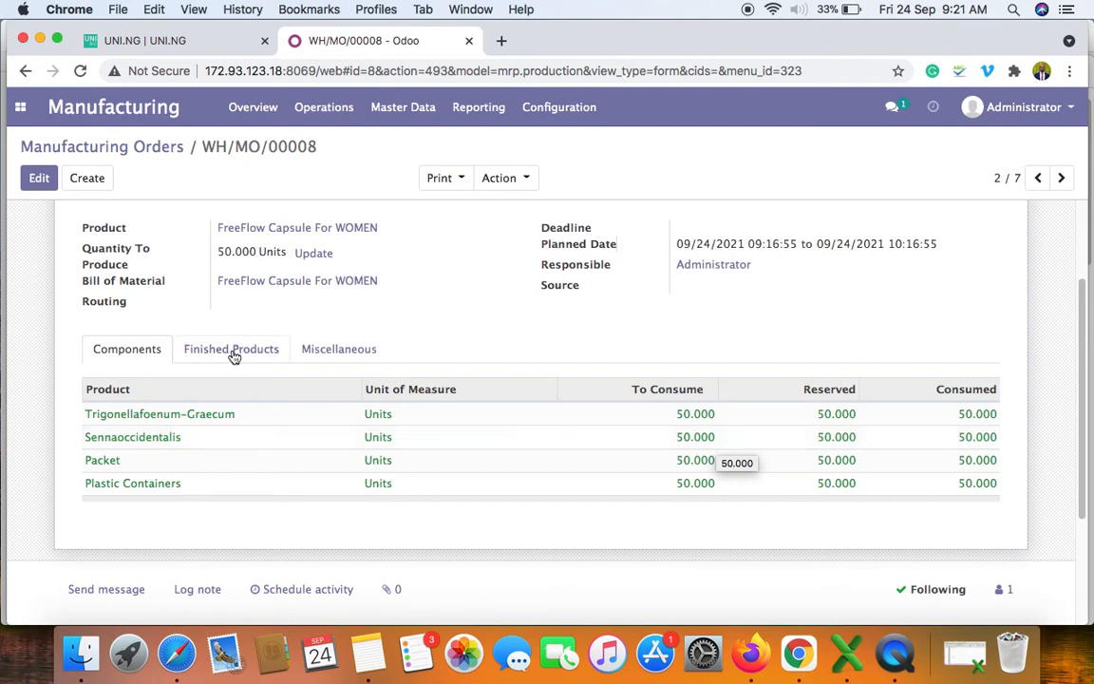
{"action": "scroll", "coordinate": [171, 342], "scroll_direction": "up", "scroll_amount": 3}
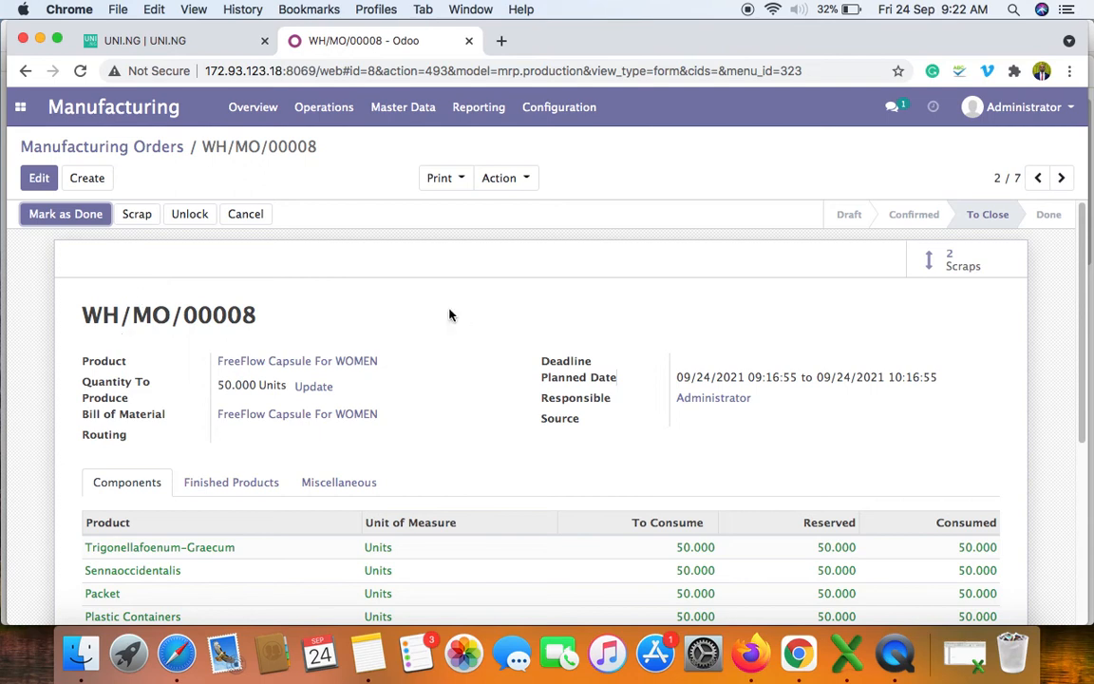
Mark the manufacturing order as done and check its component lines.
{"action": "left_click", "coordinate": [77, 218]}
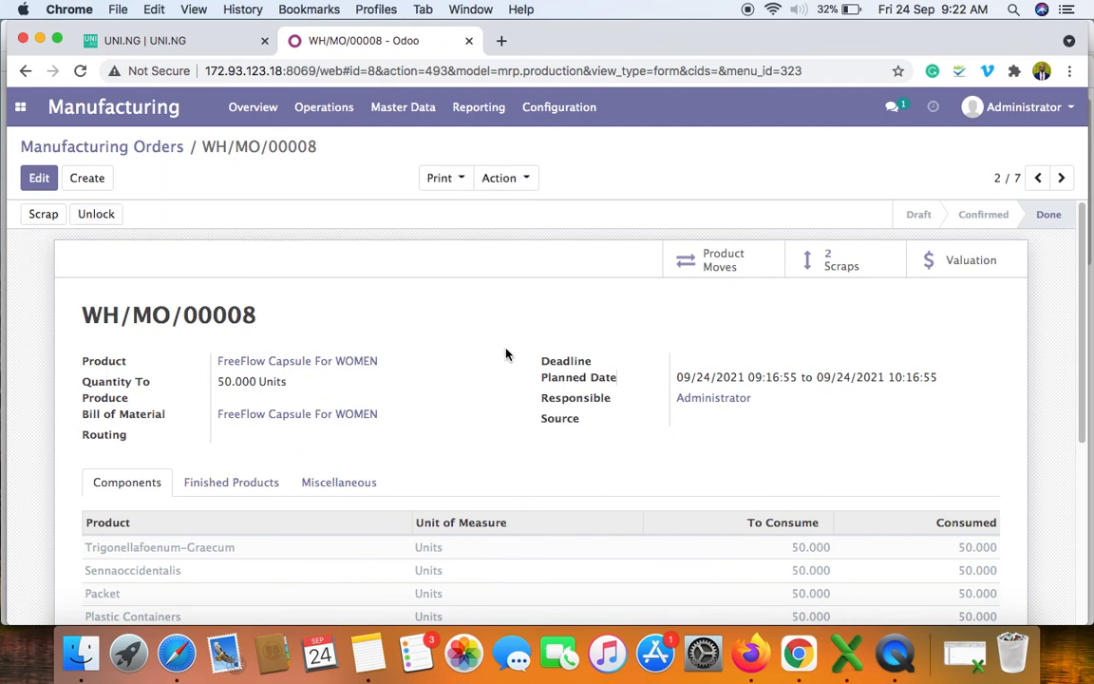
{"action": "scroll", "coordinate": [479, 372], "scroll_direction": "down", "scroll_amount": 5}
{"action": "scroll", "coordinate": [479, 373], "scroll_direction": "up", "scroll_amount": 5}
Scrap 5 units of the finished FreeFlow Capsule For WOMEN from WH/Stock to Virtual Locations/My Company: Scrap and check the order's scrap list.
{"action": "left_click", "coordinate": [43, 219]}
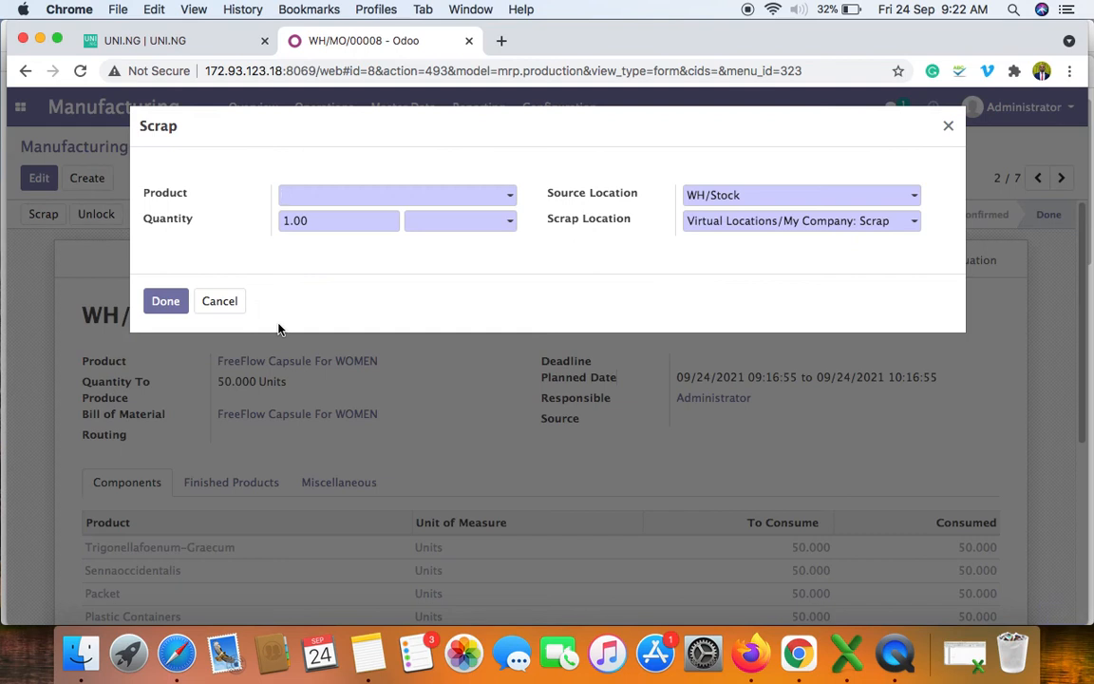
{"action": "left_click", "coordinate": [513, 198]}
{"action": "left_click", "coordinate": [357, 216]}
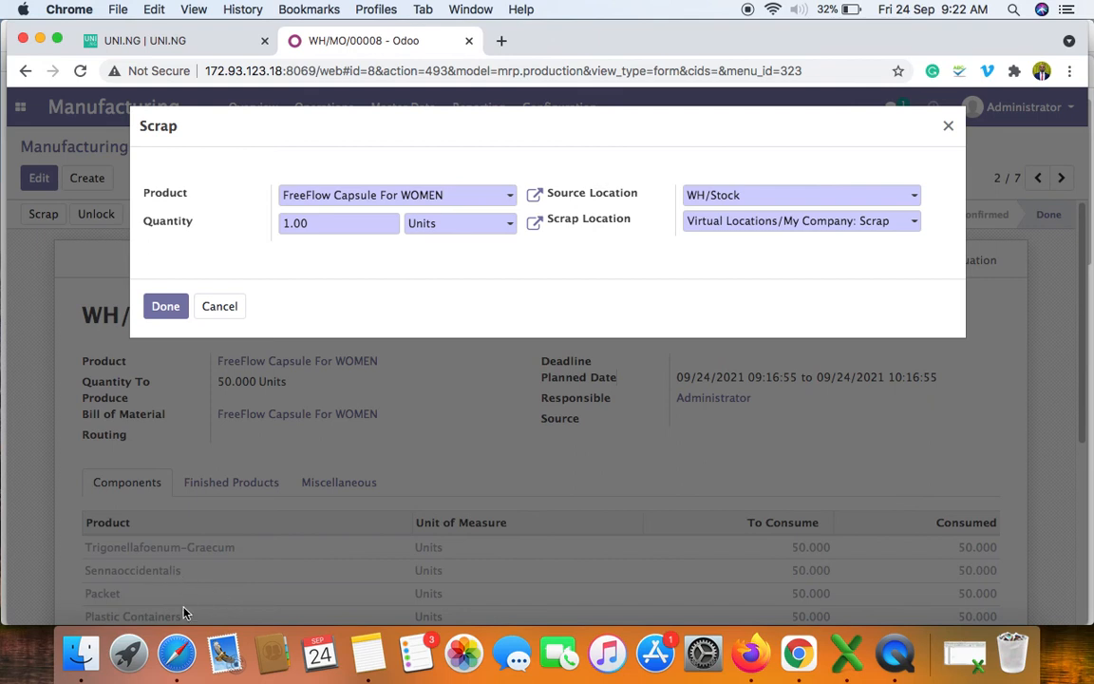
{"action": "left_click", "coordinate": [276, 227]}
{"action": "type", "text": "45"}
{"action": "key", "text": "BackSpace"}
{"action": "key", "text": "BackSpace"}
{"action": "type", "text": "5"}
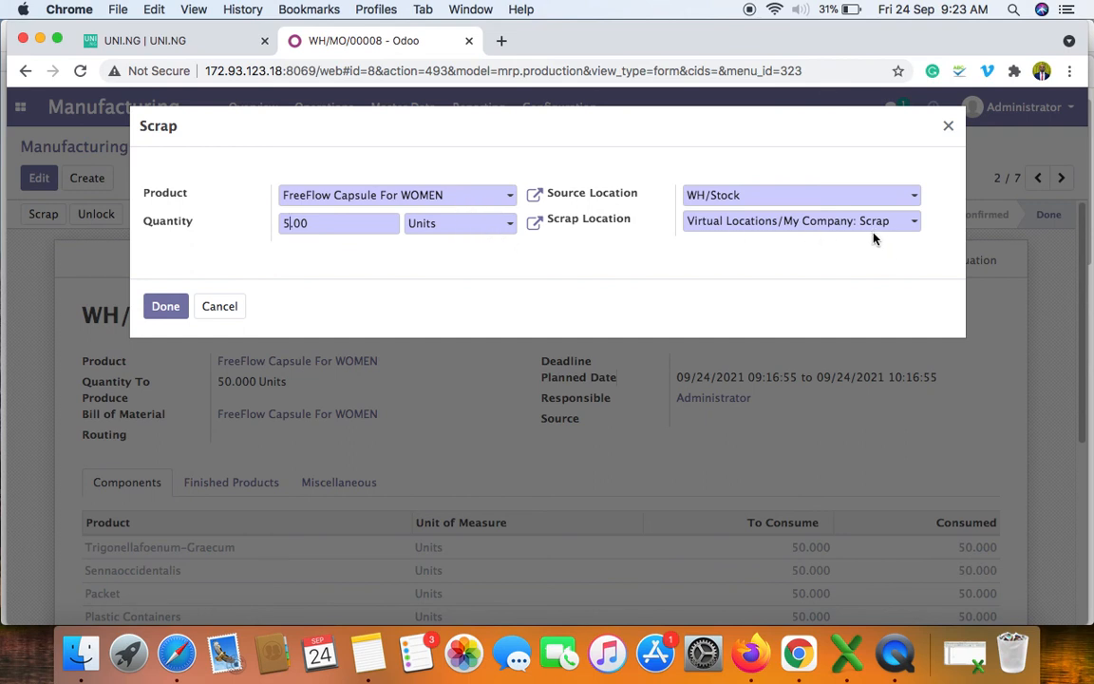
{"action": "left_click", "coordinate": [166, 310]}
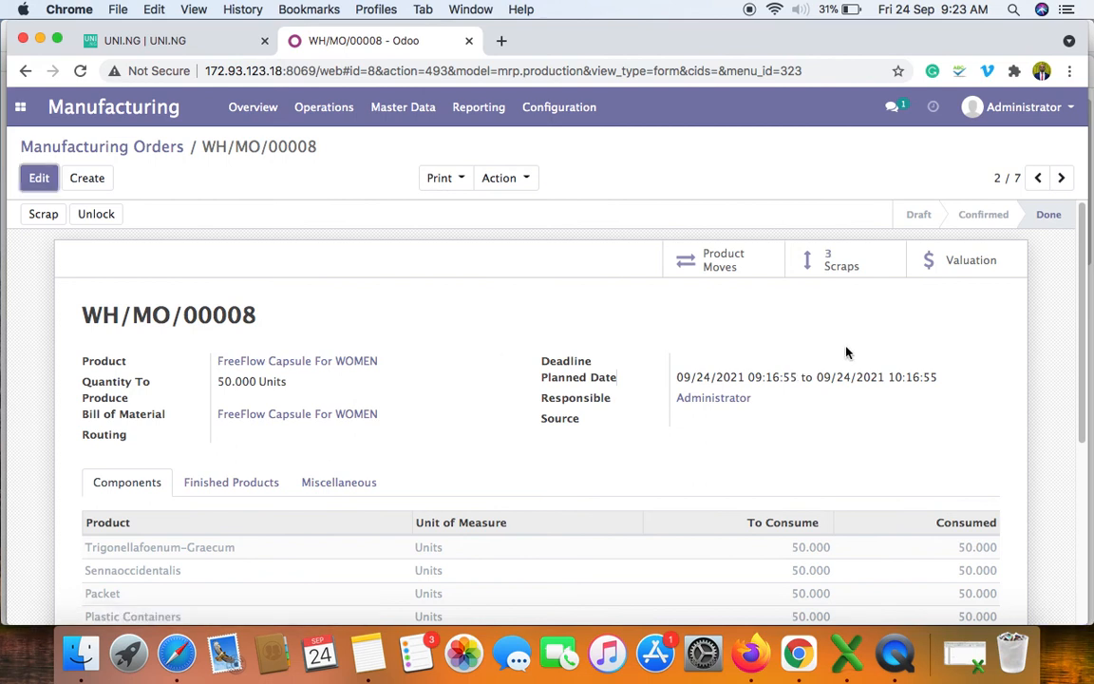
{"action": "left_click", "coordinate": [841, 273]}
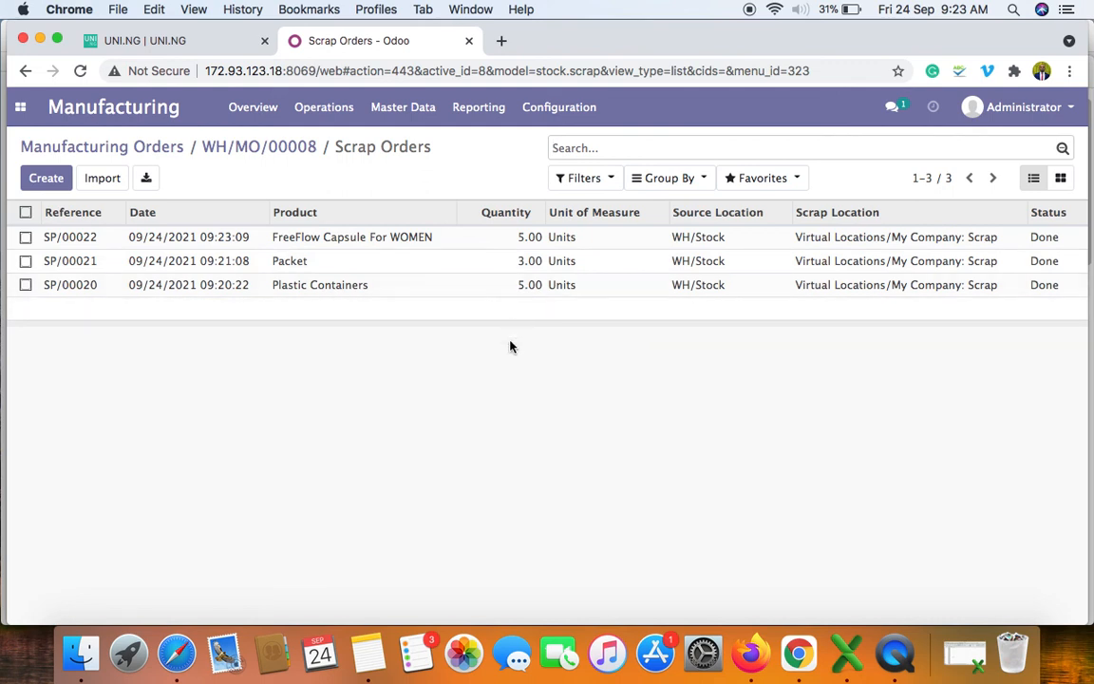
{"action": "left_click", "coordinate": [282, 155]}
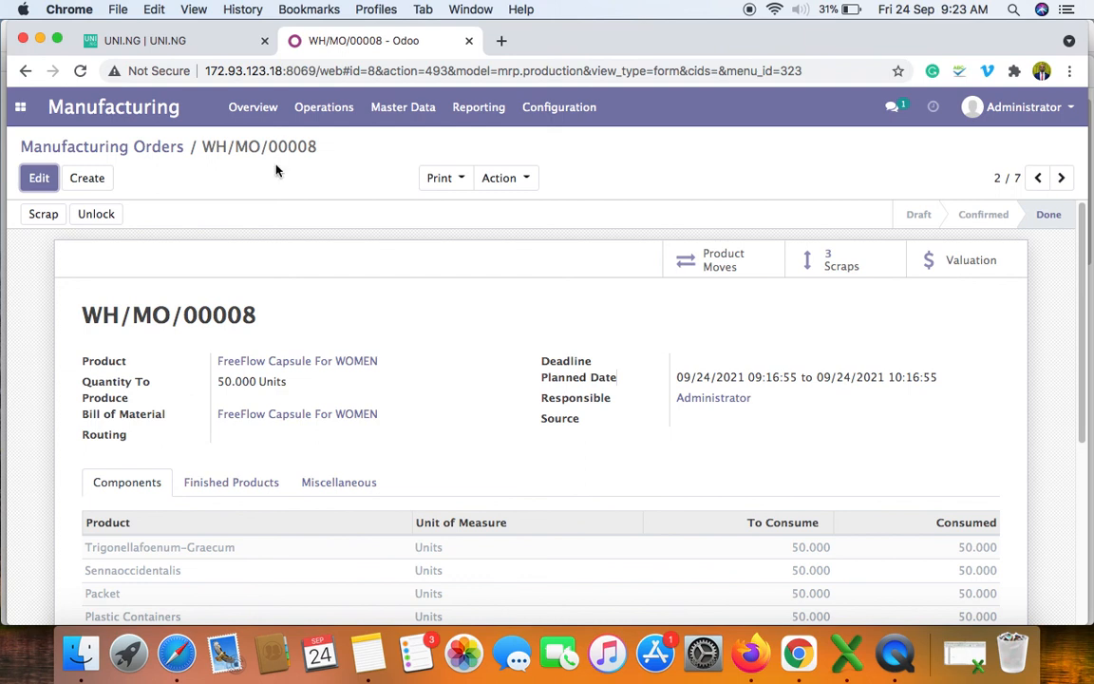
Examine the manufacturing order's stock valuation, including the individual Packet entries, and its product moves.
{"action": "left_click", "coordinate": [969, 272]}
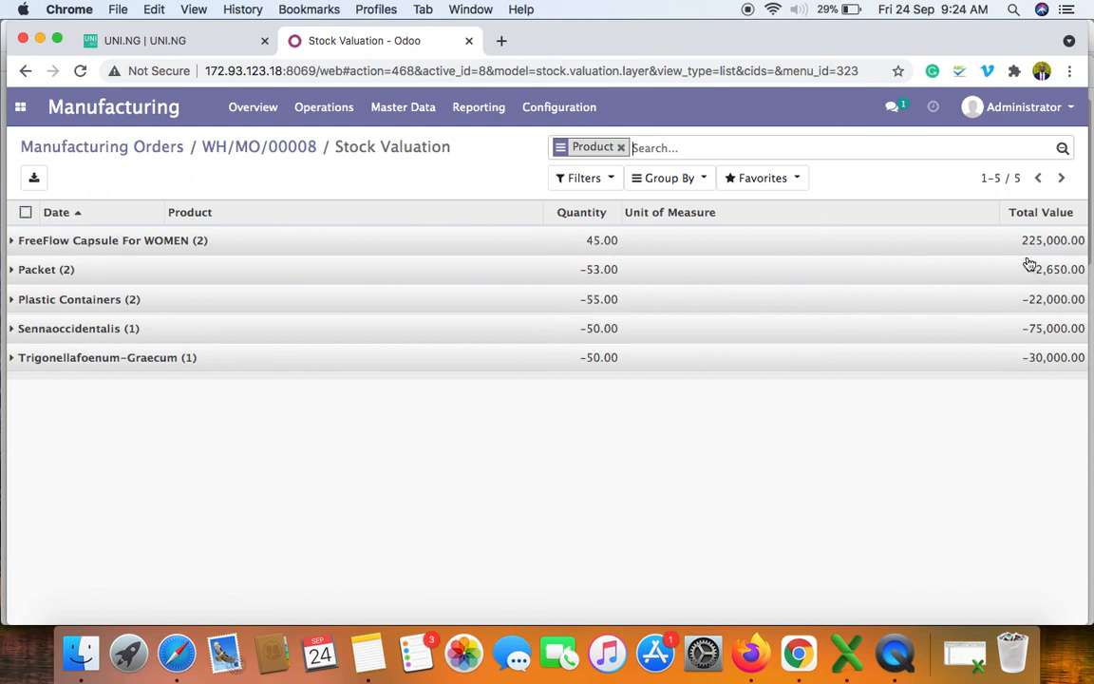
{"action": "left_click", "coordinate": [603, 278]}
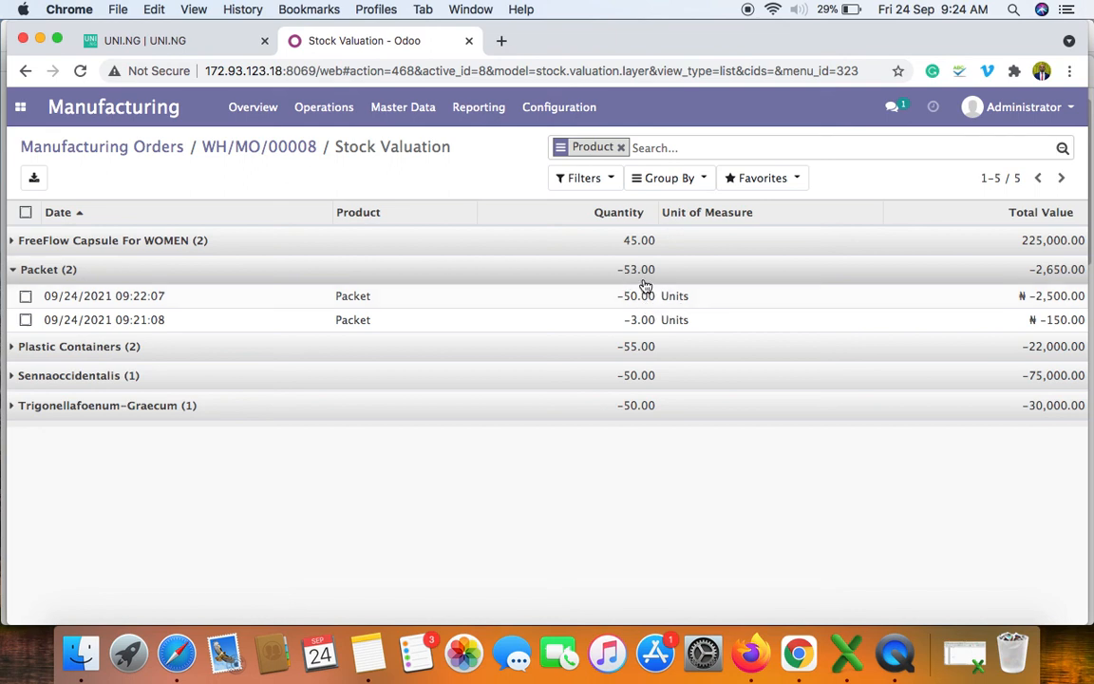
{"action": "left_click", "coordinate": [703, 275]}
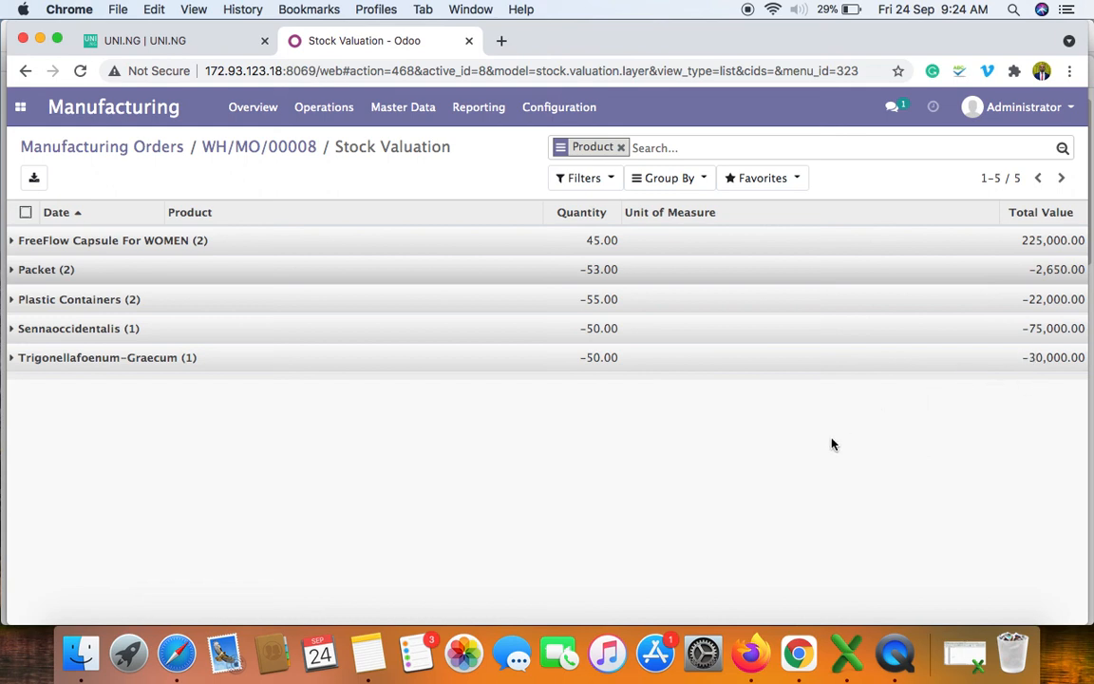
{"action": "left_click", "coordinate": [276, 155]}
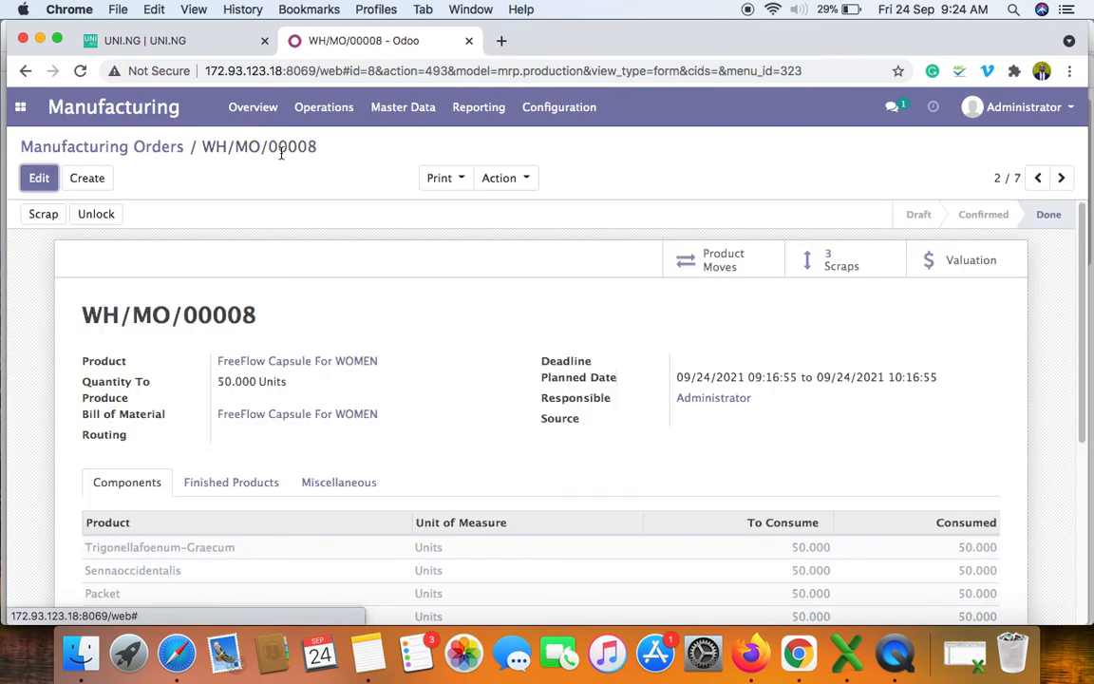
{"action": "left_click", "coordinate": [729, 271]}
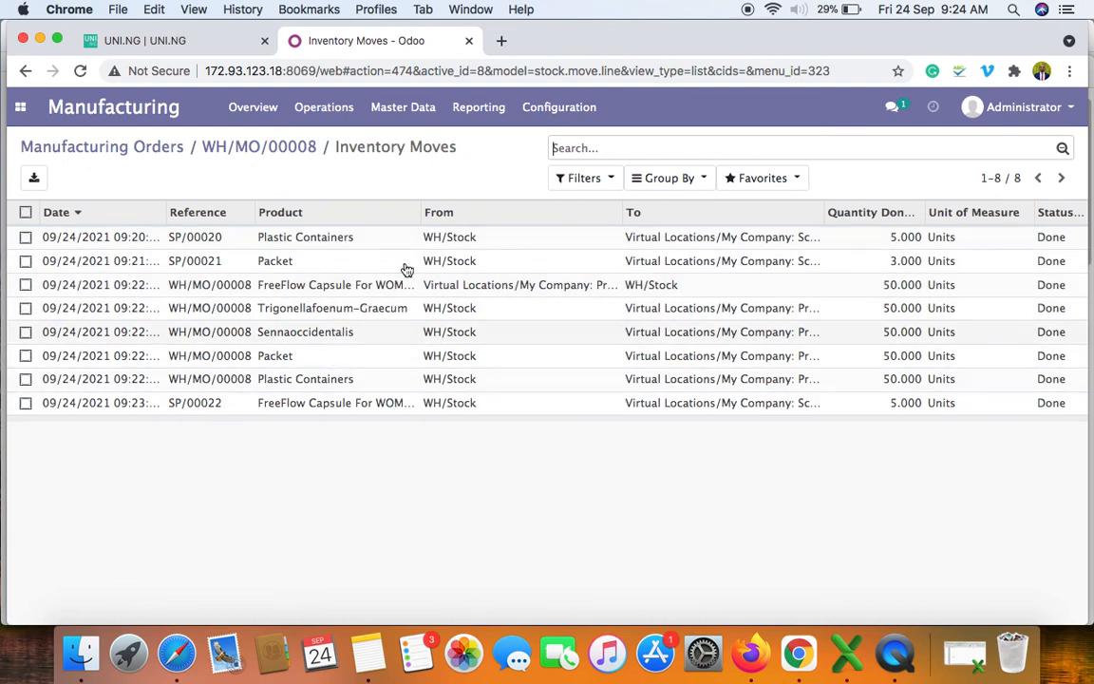
{"action": "left_click", "coordinate": [281, 156]}
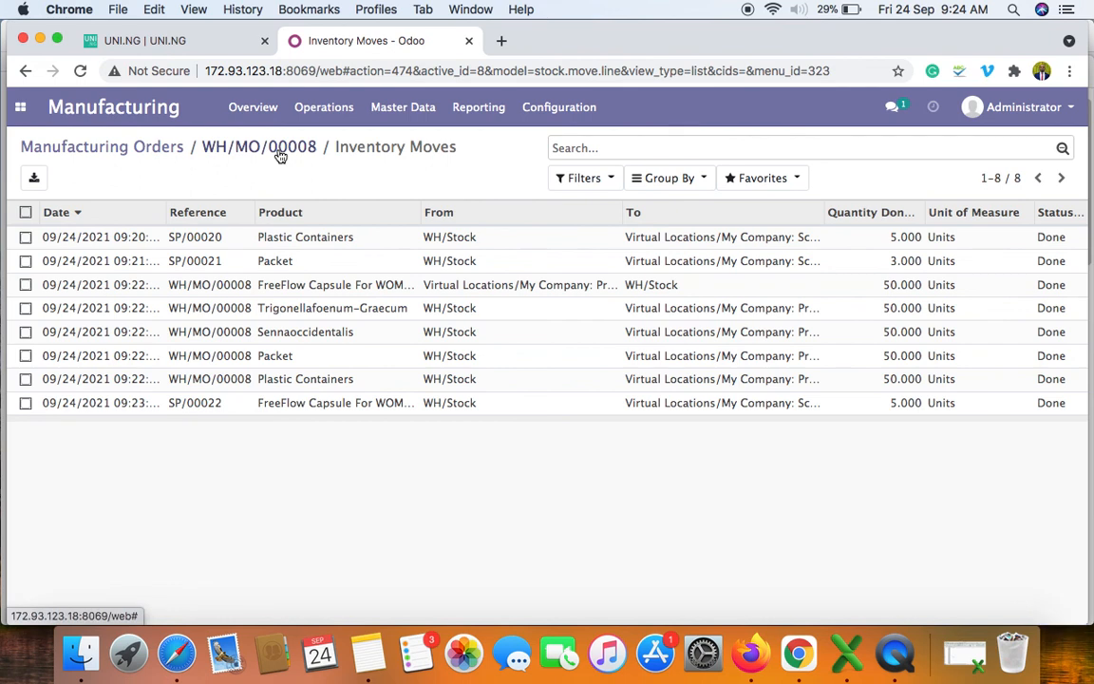